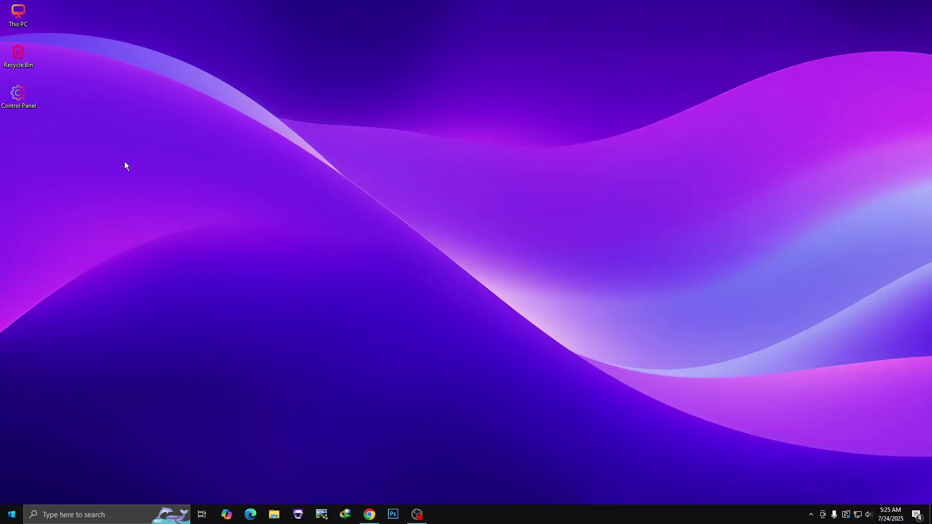
# Open the Windows 10 (C:) drive from This PC and view its contents as Large icons
pyautogui.doubleClick(19, 13)
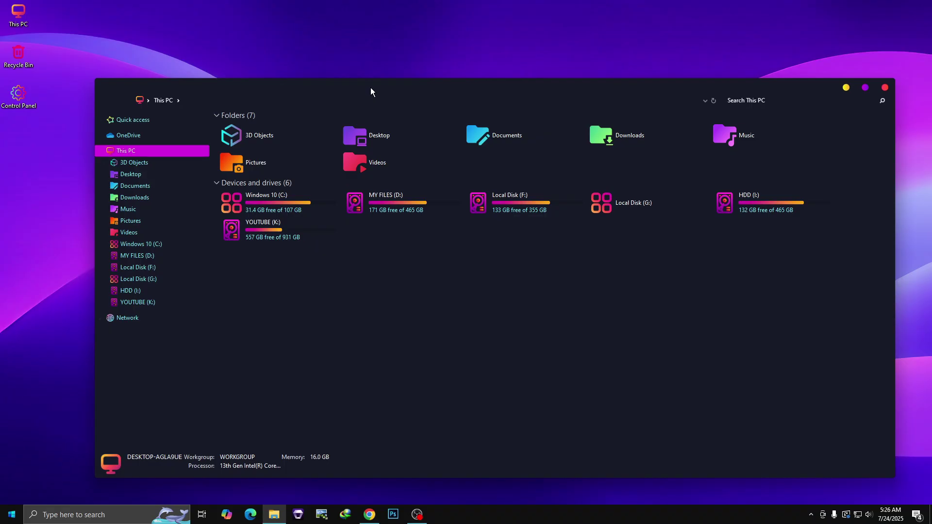
pyautogui.moveTo(371, 89); pyautogui.dragTo(352, 51)
pyautogui.doubleClick(252, 150)
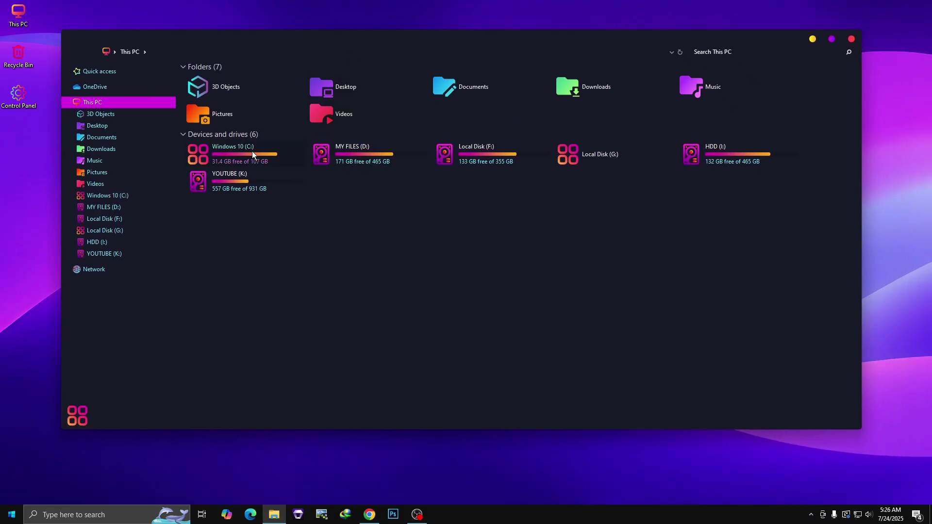
pyautogui.rightClick(527, 179)
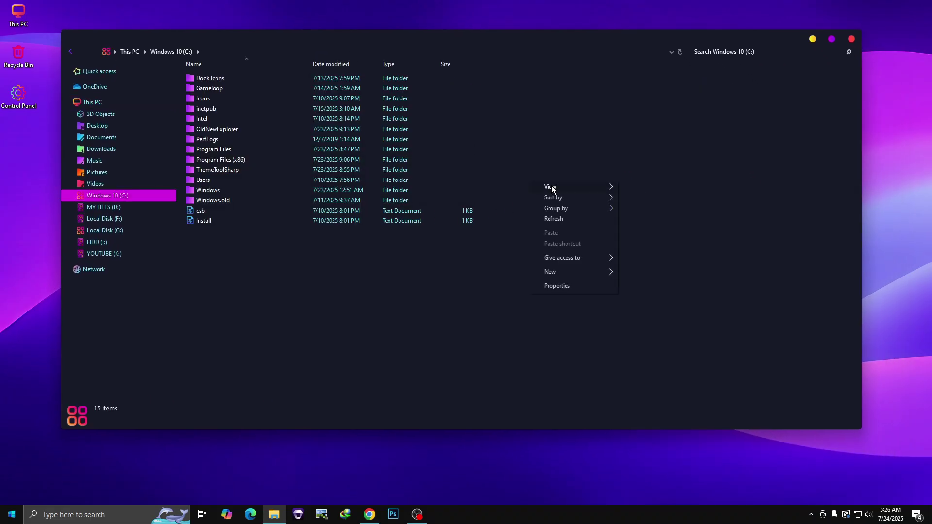
pyautogui.moveTo(552, 185)
pyautogui.click(645, 198)
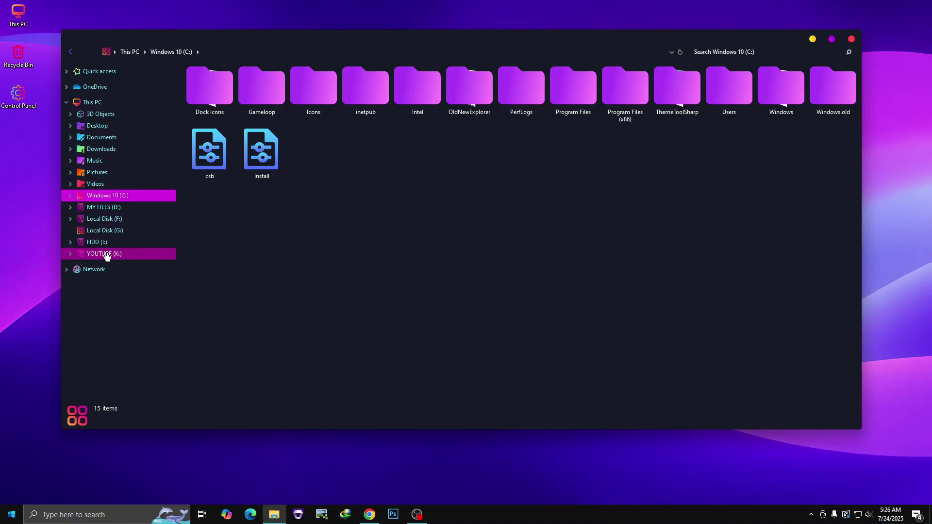
# Return to This PC, then maximize and restore the Explorer window
pyautogui.click(88, 104)
pyautogui.doubleClick(397, 38)
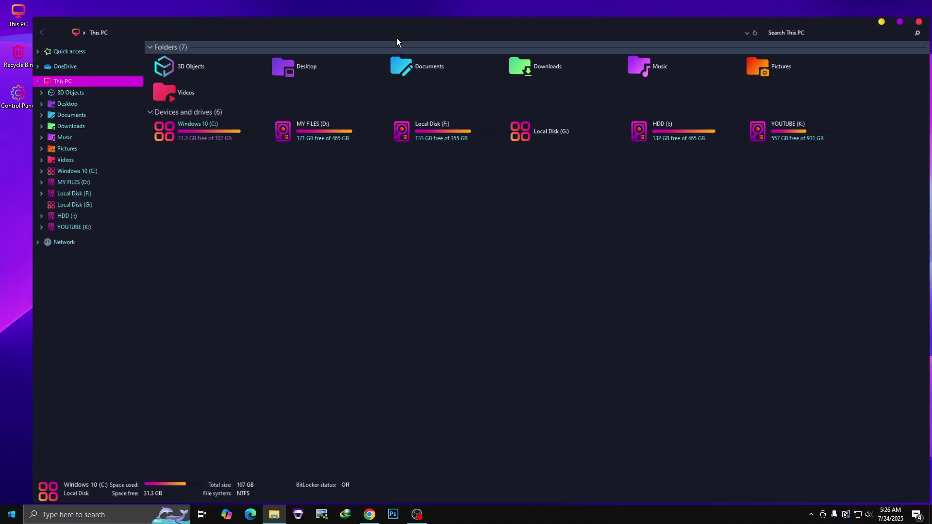
pyautogui.moveTo(300, 4); pyautogui.dragTo(358, 62)
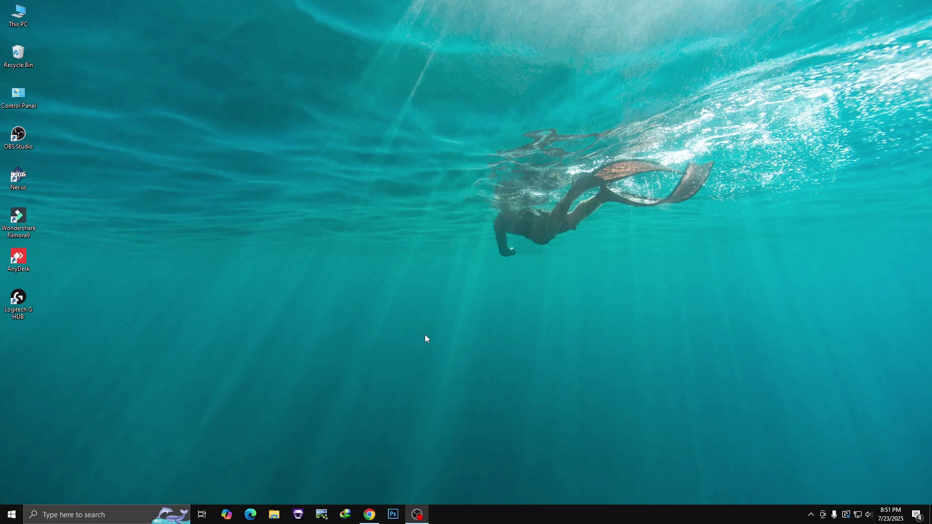
# Search Windows for 'Create a restore point' and open it
pyautogui.click(123, 515)
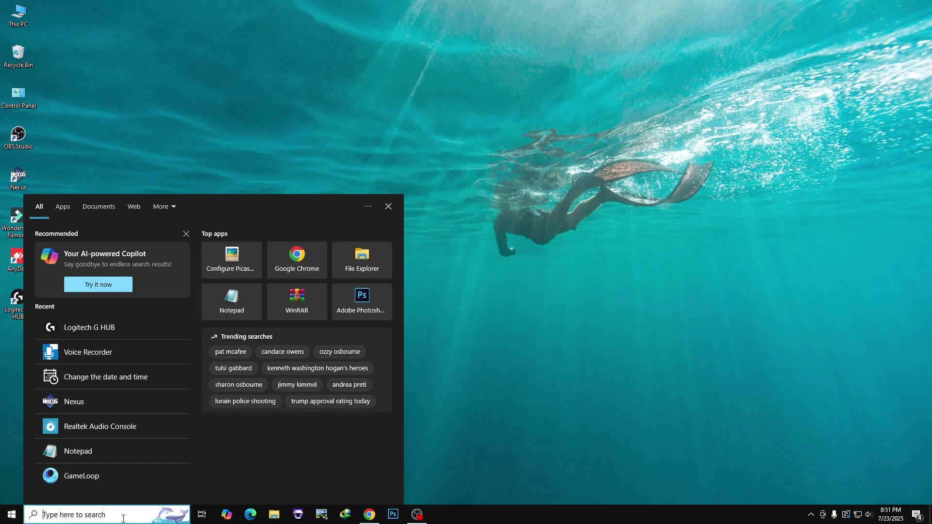
pyautogui.write('Createa')
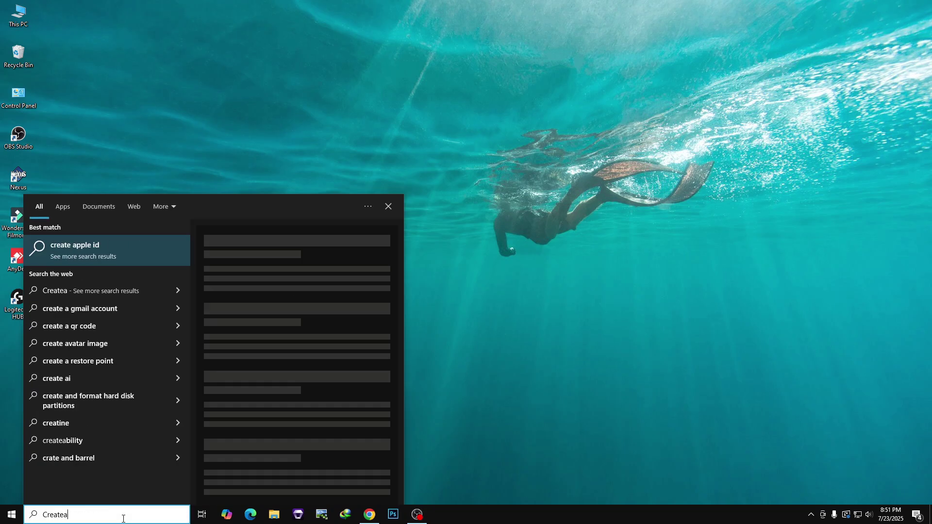
pyautogui.press('BackSpace')
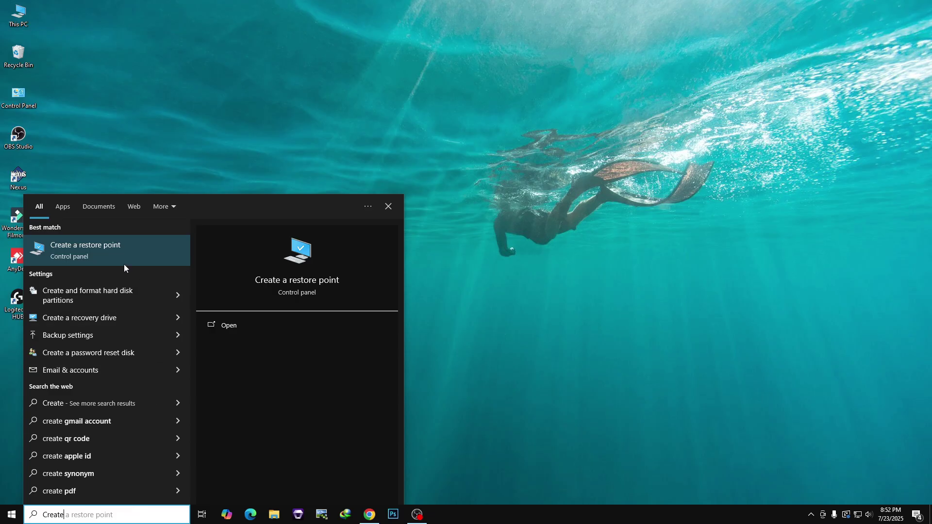
pyautogui.click(115, 255)
# Turn on protection for Windows 10 (C:) with 80% maximum disk usage
pyautogui.scroll(-1, 128, 206)
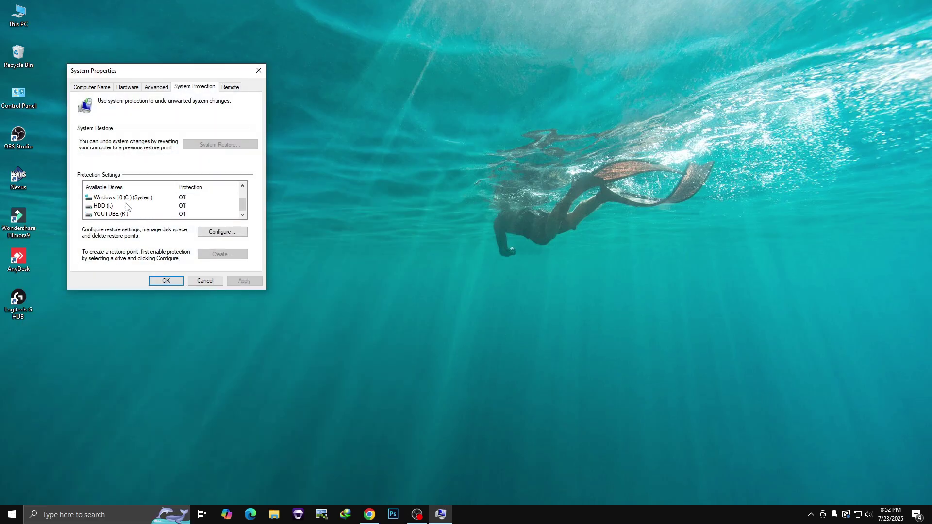
pyautogui.click(127, 198)
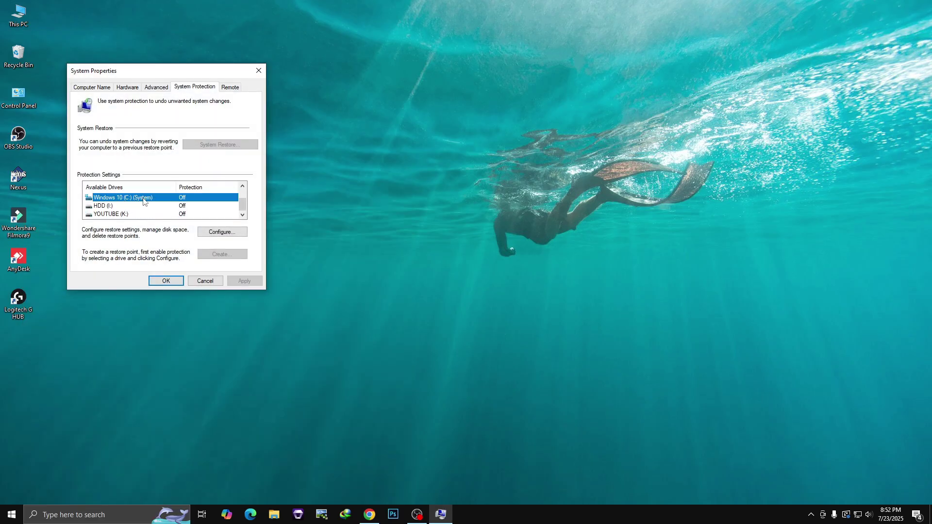
pyautogui.click(222, 232)
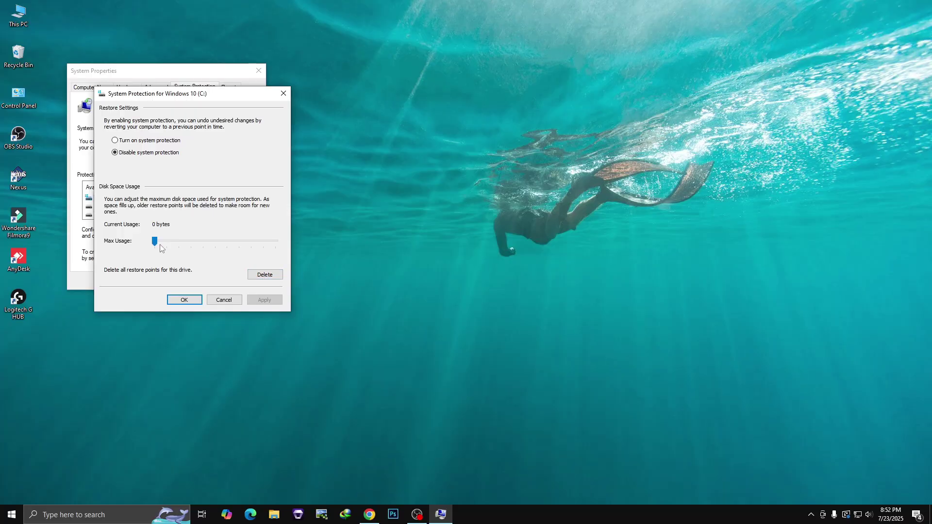
pyautogui.moveTo(154, 241); pyautogui.dragTo(244, 247)
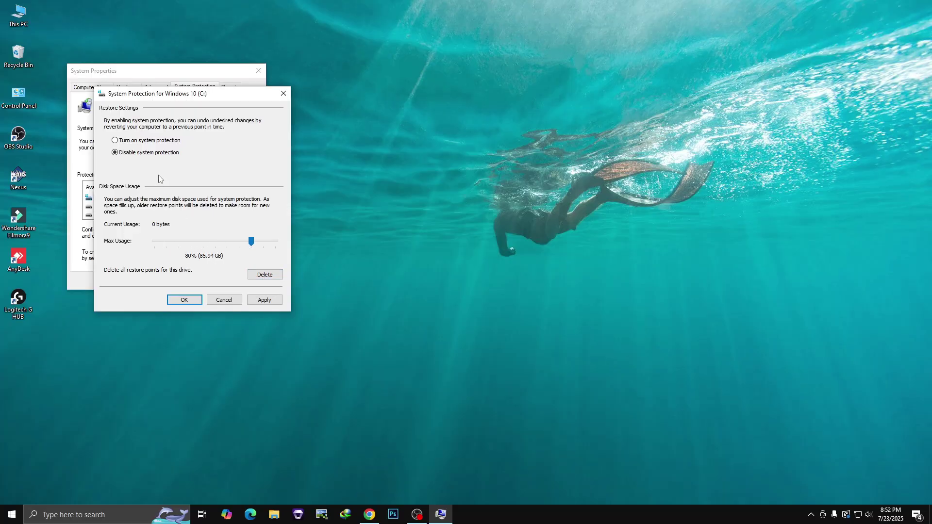
pyautogui.click(266, 301)
pyautogui.click(184, 300)
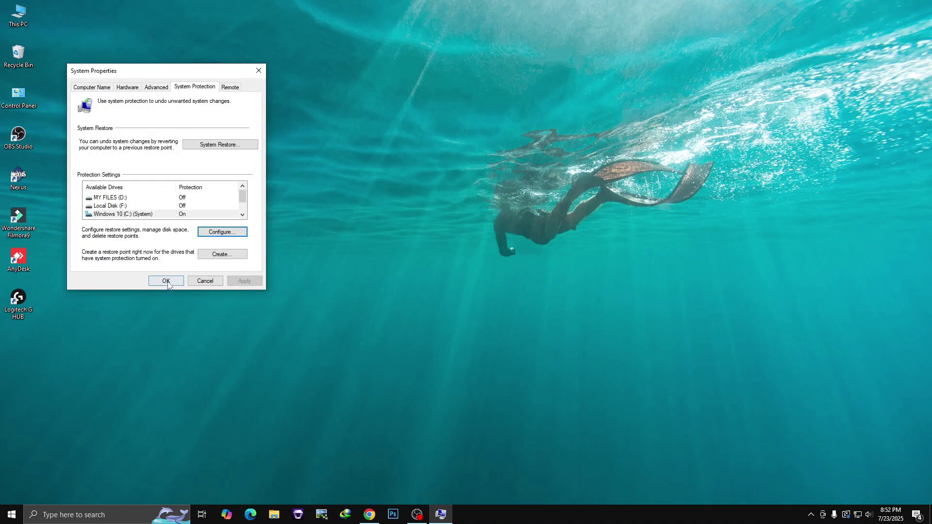
# Create a restore point named 'Win 10' and close System Properties
pyautogui.click(223, 254)
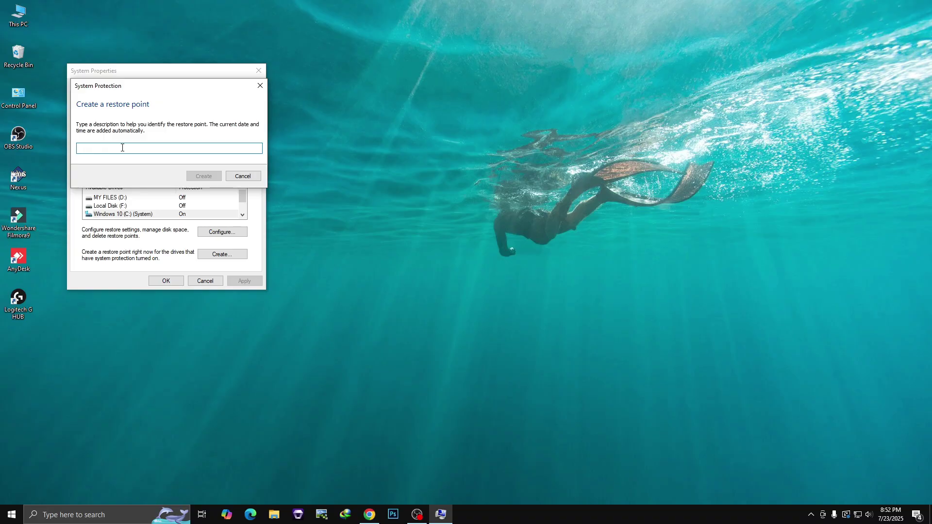
pyautogui.write('Win 10')
pyautogui.click(206, 177)
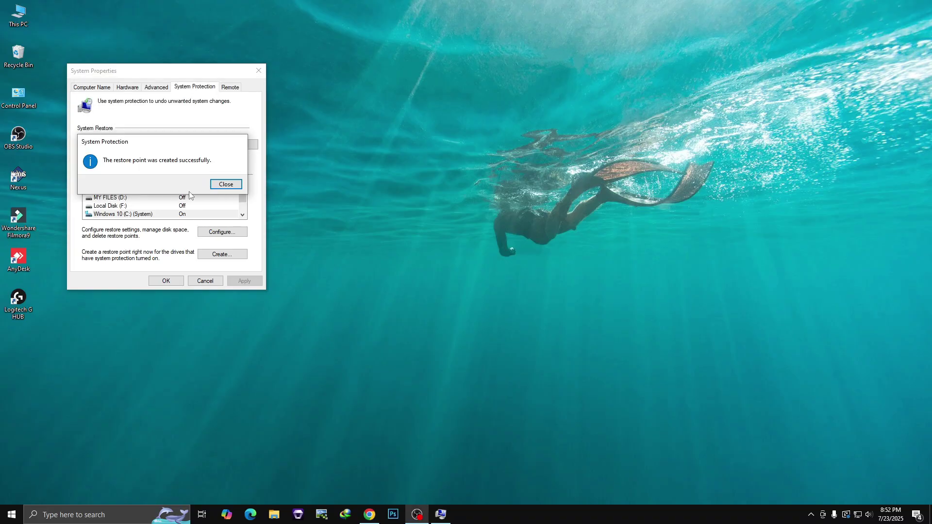
pyautogui.click(225, 184)
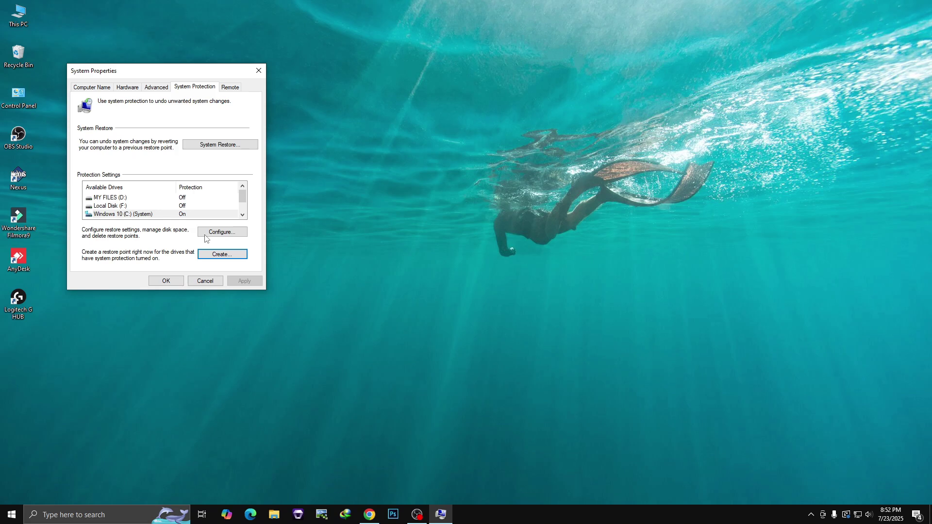
pyautogui.click(160, 280)
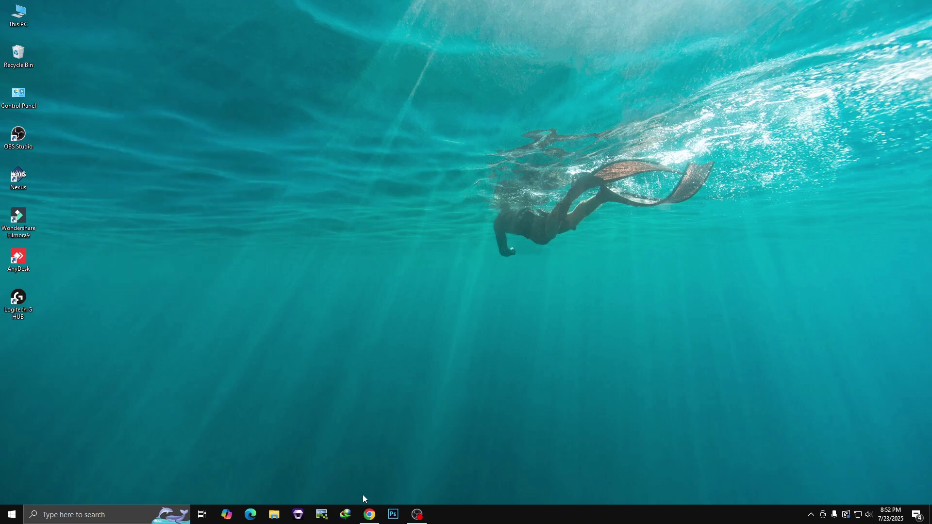
# Download SecureUxTheme_x64.msi from the GitHub release assets in Chrome
pyautogui.click(369, 513)
pyautogui.scroll(-3, 248, 176)
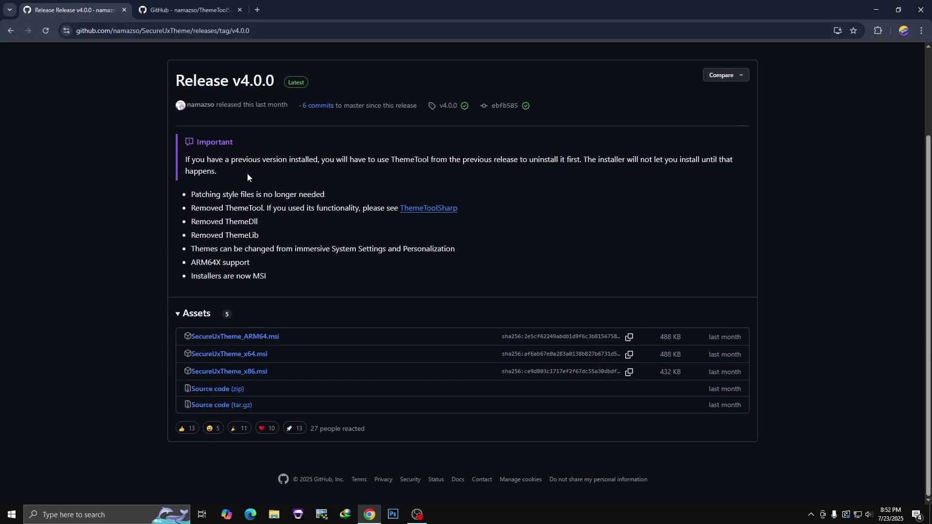
pyautogui.click(237, 356)
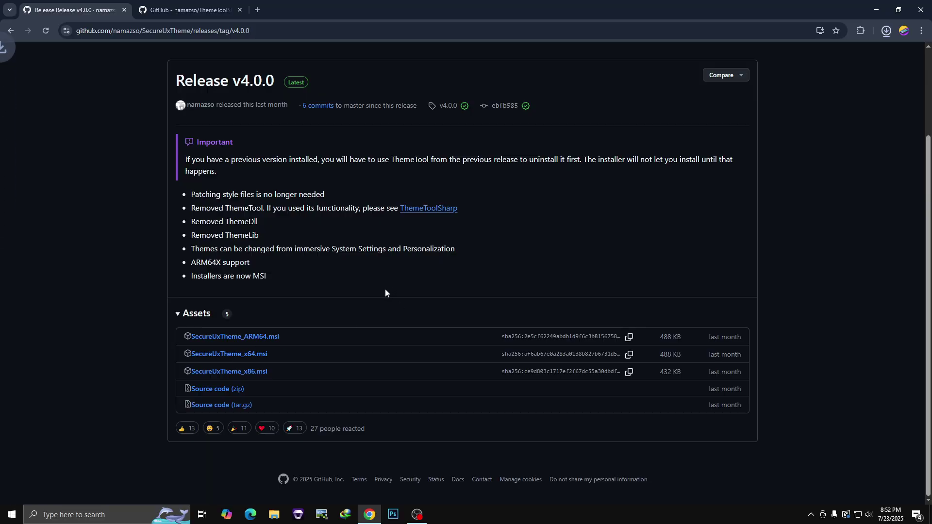
# Download ThemeToolSharp.zip from the ThemeToolSharp 1.1.0 tag release
pyautogui.click(162, 14)
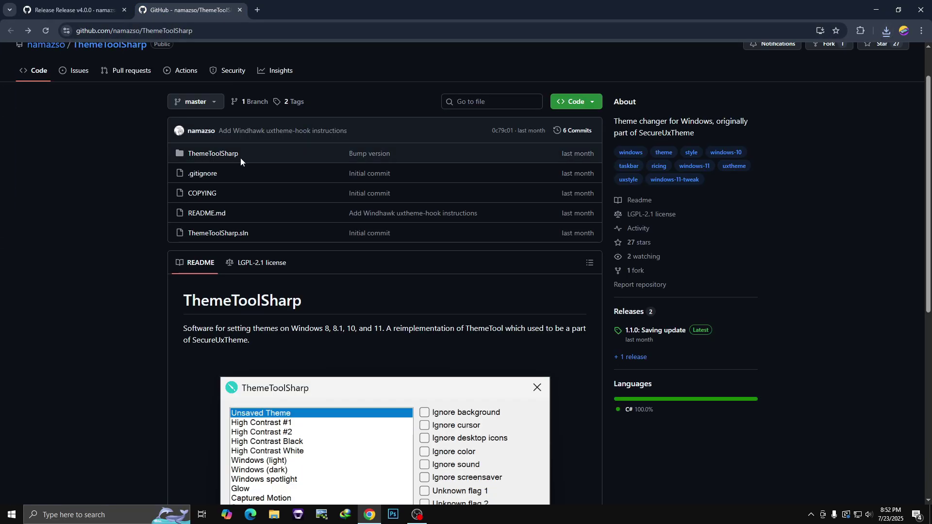
pyautogui.scroll(-6, 240, 160)
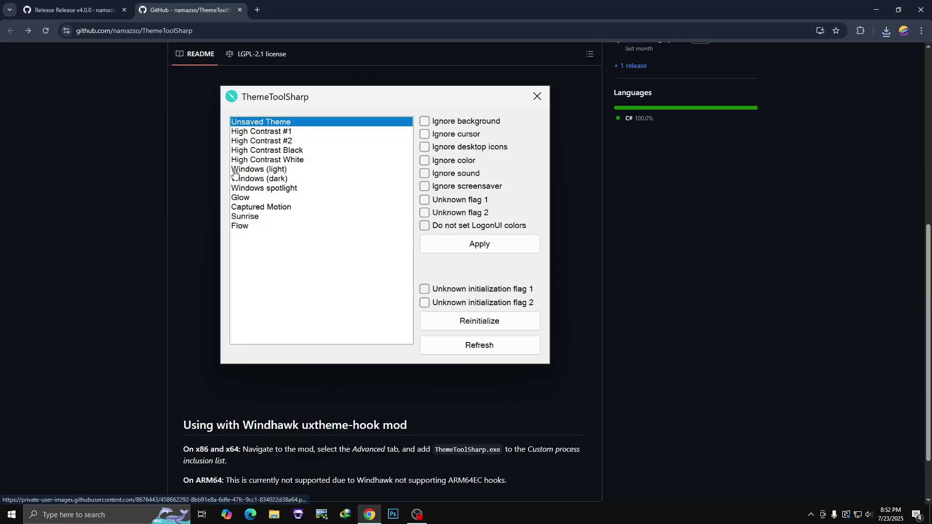
pyautogui.scroll(4, 226, 190)
pyautogui.scroll(3, 226, 190)
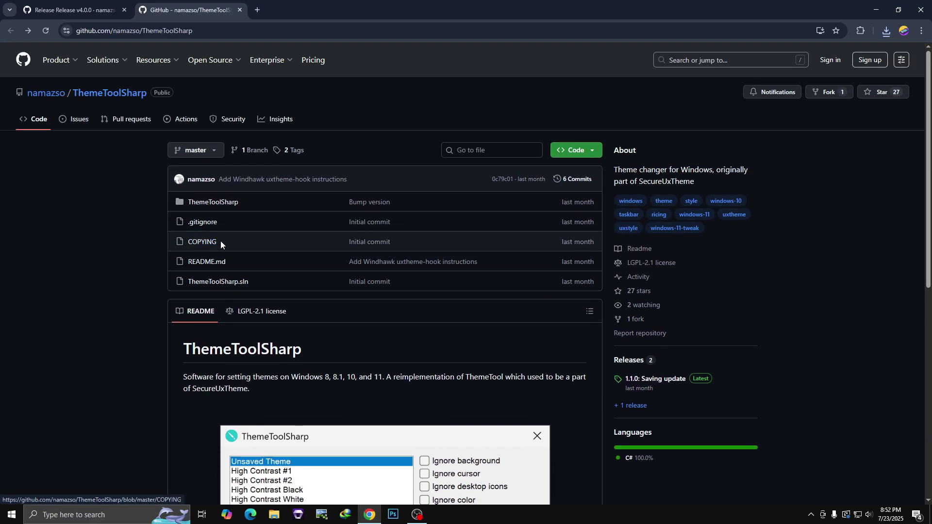
pyautogui.click(291, 150)
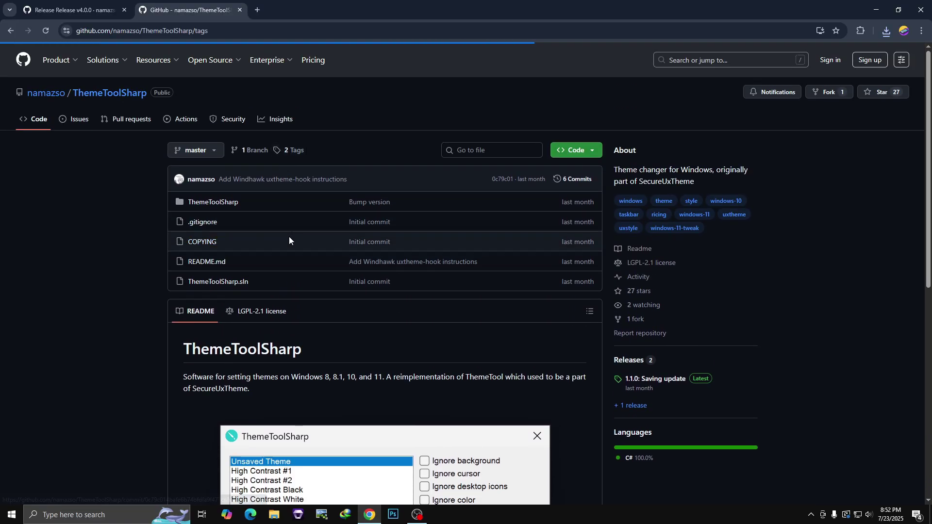
pyautogui.click(210, 220)
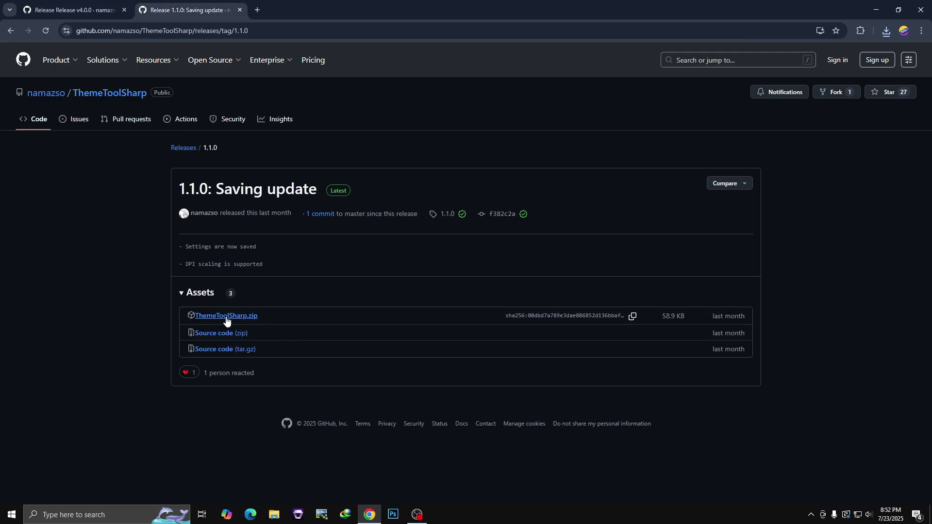
pyautogui.click(226, 316)
# Run the SecureUxTheme_x64.msi installer from Chrome downloads and agree to restart
pyautogui.click(884, 32)
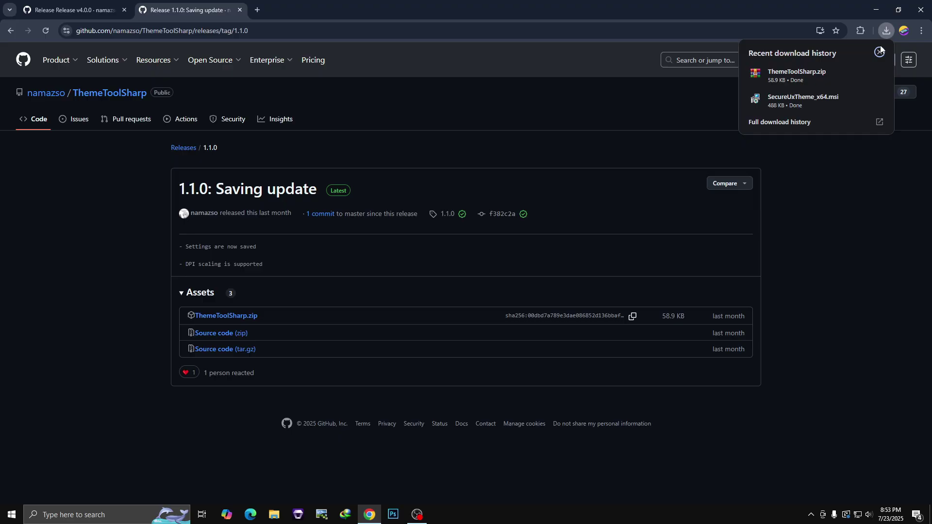
pyautogui.click(779, 104)
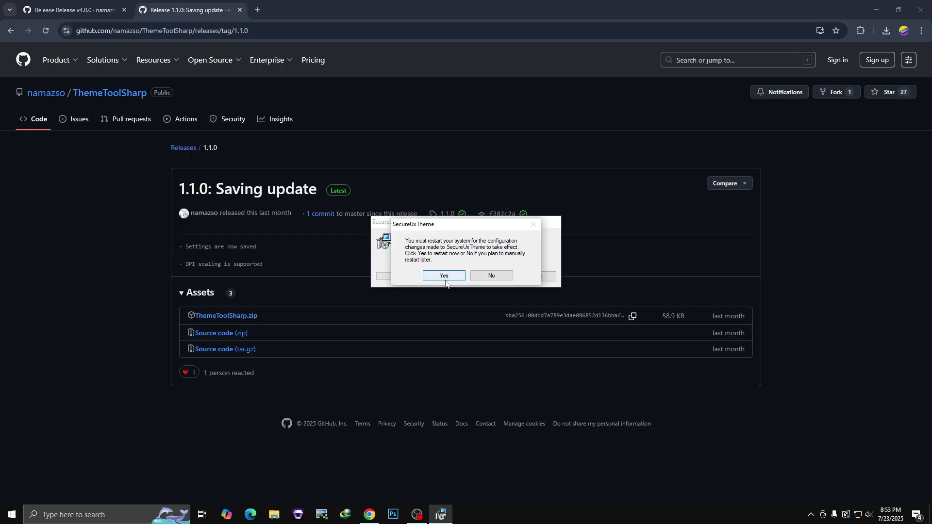
pyautogui.click(424, 280)
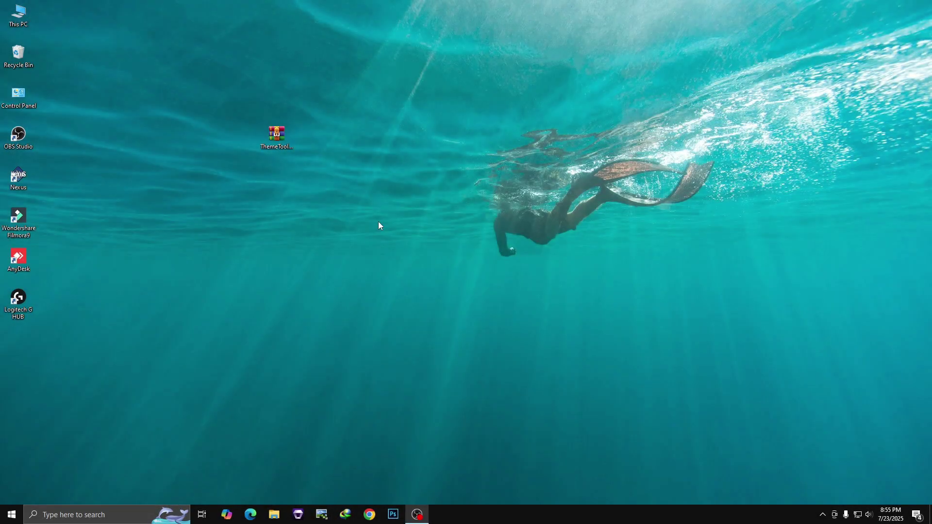
# Extract the ThemeTool archive to its default location
pyautogui.rightClick(278, 136)
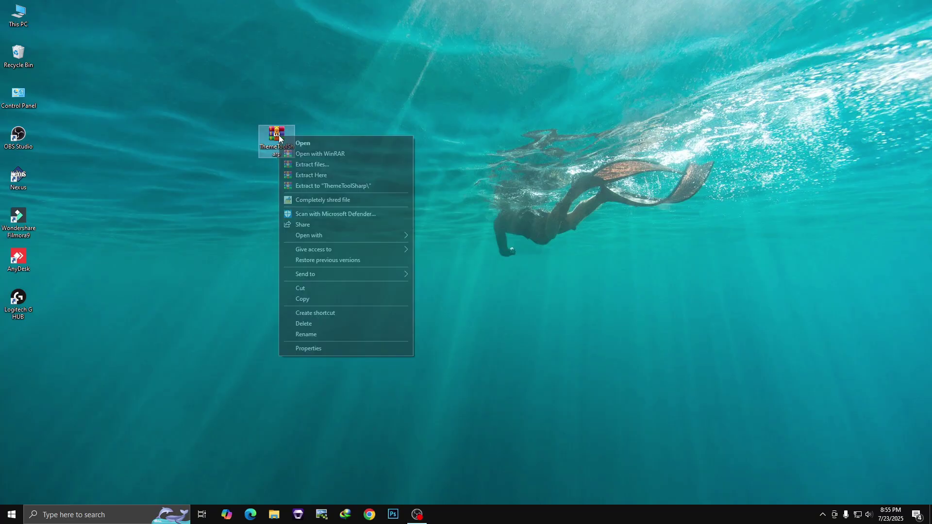
pyautogui.click(306, 164)
pyautogui.click(488, 368)
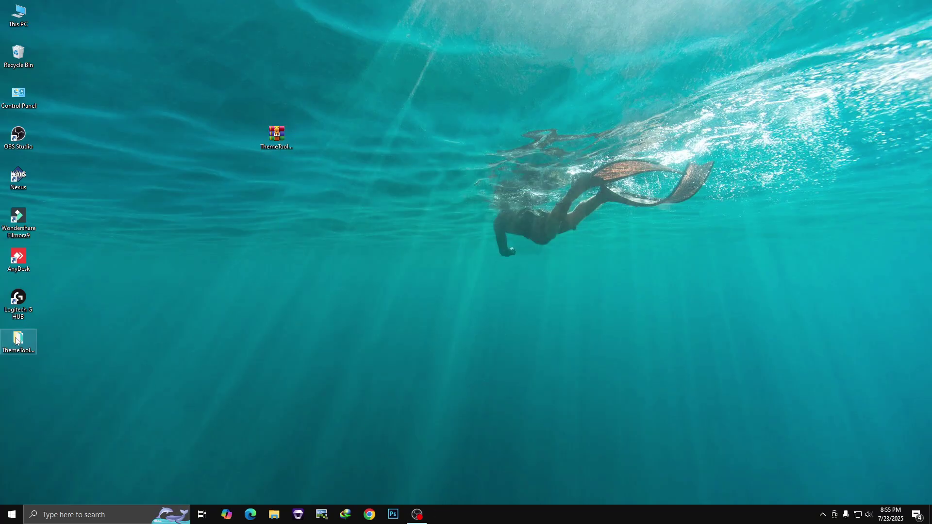
# Copy the extracted ThemeToolSharp folder into the Windows 10 (C:) drive
pyautogui.rightClick(15, 337)
pyautogui.click(39, 280)
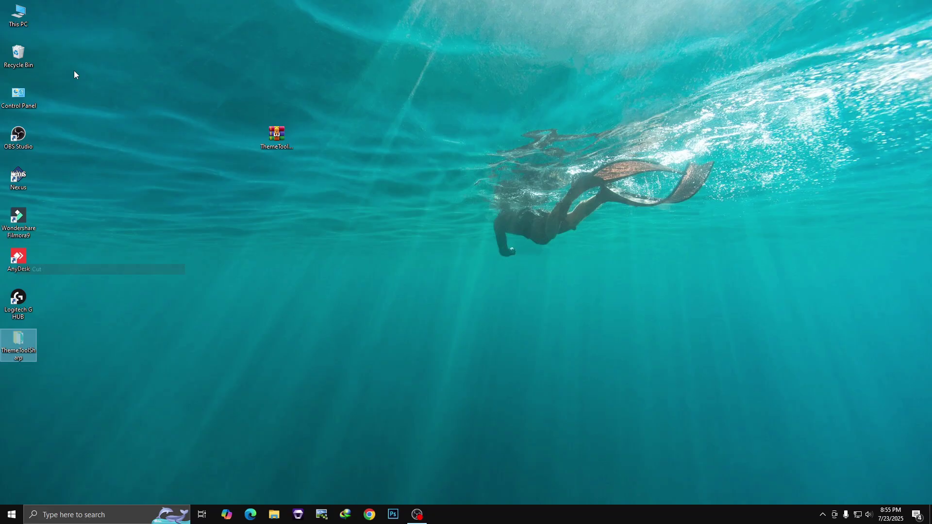
pyautogui.doubleClick(19, 15)
pyautogui.doubleClick(204, 226)
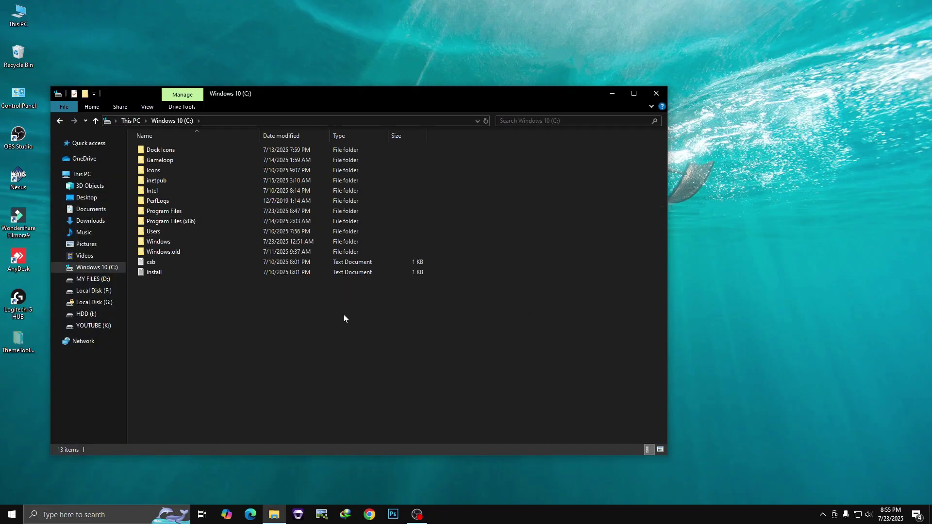
pyautogui.rightClick(206, 298)
pyautogui.click(298, 352)
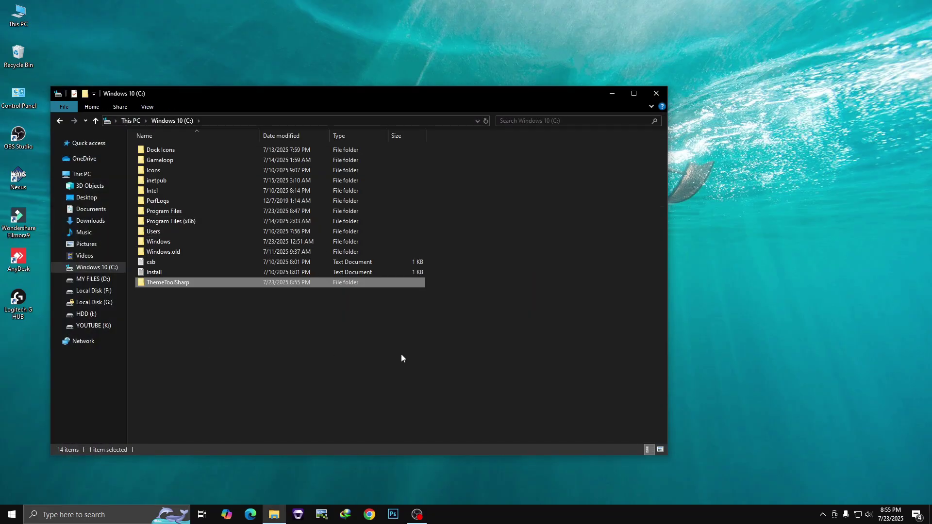
# Run C:\ThemeToolSharp\ThemeToolSharp.exe as administrator, then close it
pyautogui.doubleClick(160, 284)
pyautogui.rightClick(159, 149)
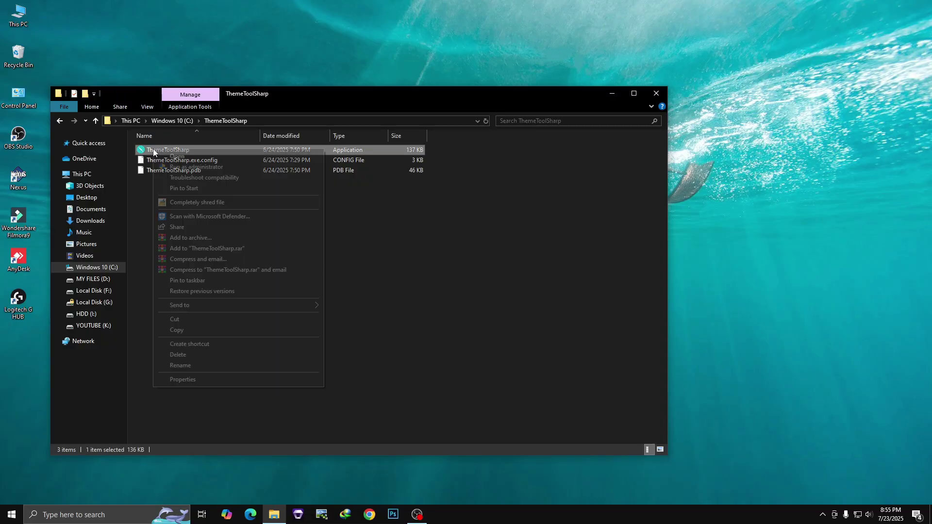
pyautogui.click(179, 166)
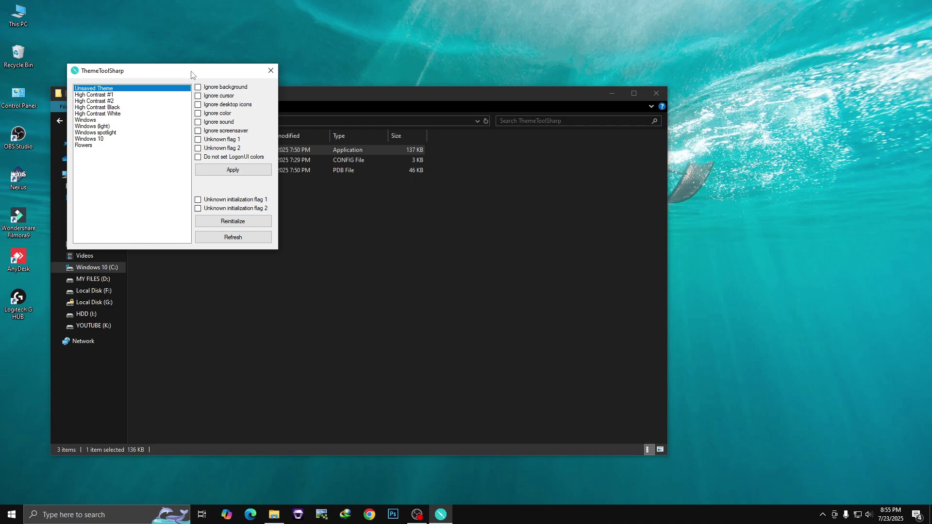
pyautogui.moveTo(191, 74); pyautogui.dragTo(300, 92)
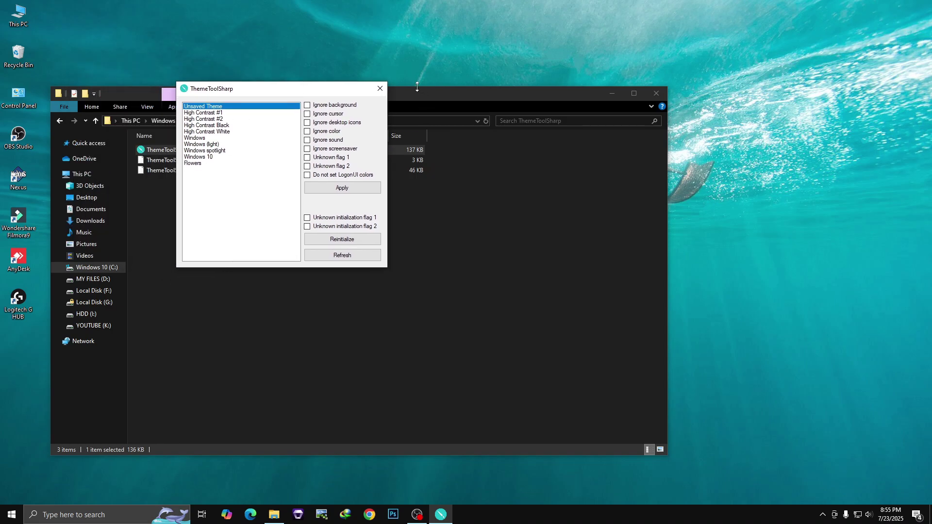
pyautogui.click(380, 88)
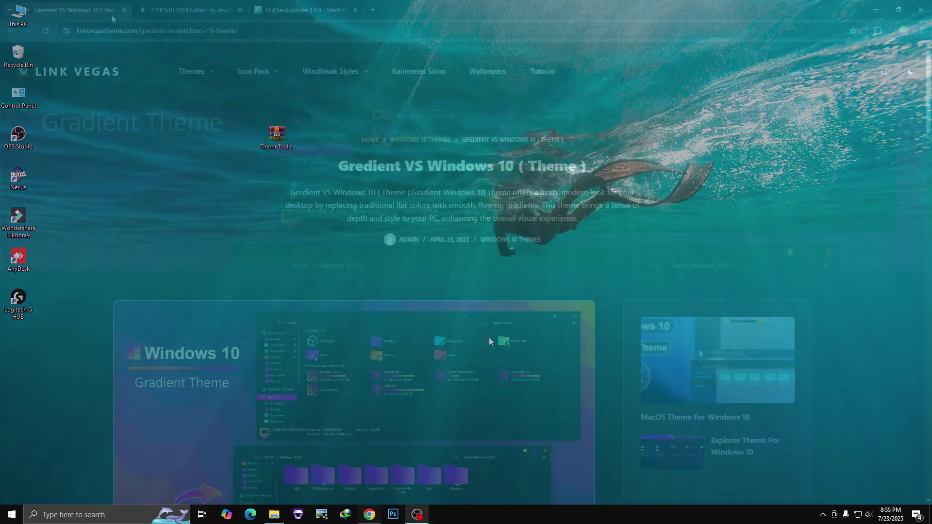
# Download the Gradient VS Windows 10 theme zip from its theme page
pyautogui.moveTo(294, 69)
pyautogui.scroll(-10, 294, 69)
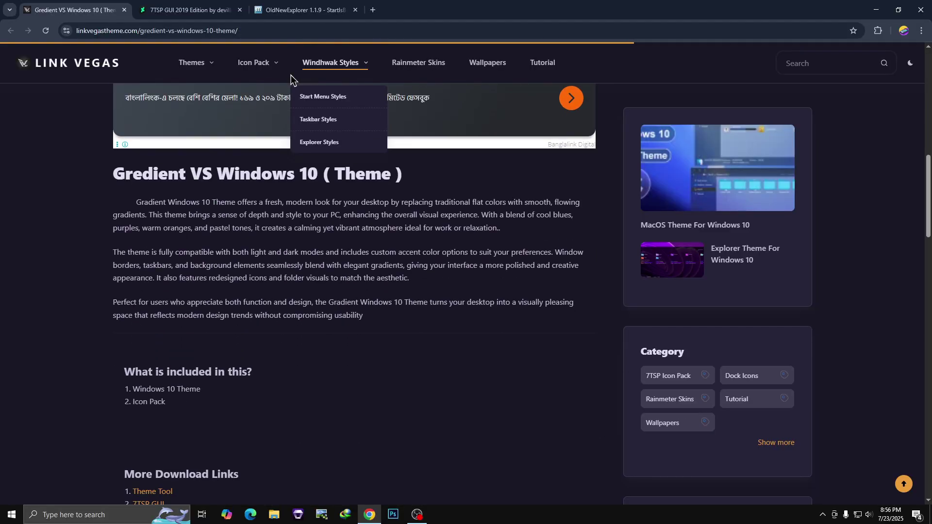
pyautogui.scroll(-10, 290, 82)
pyautogui.click(485, 192)
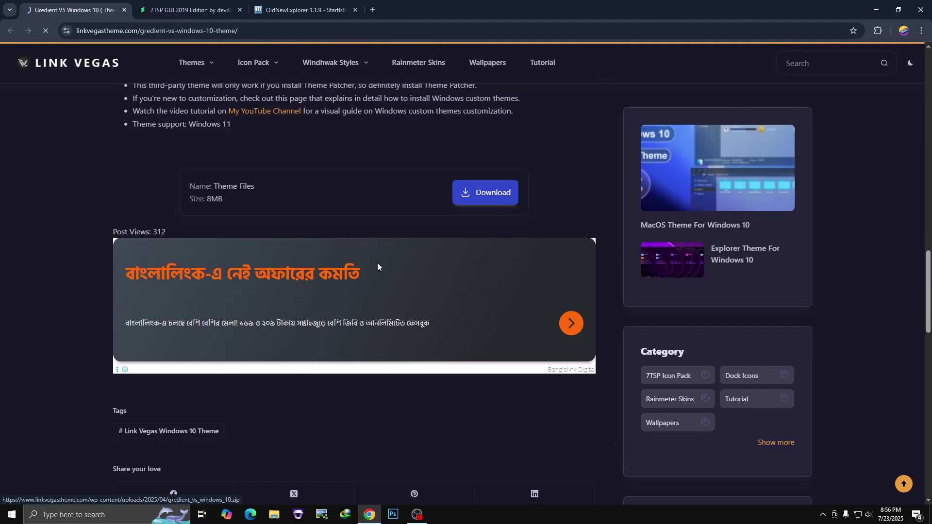
# Get the 7TSP GUI 2019 Edition zip, then download OldNewExplorer.rar from the MSFN page
pyautogui.click(187, 9)
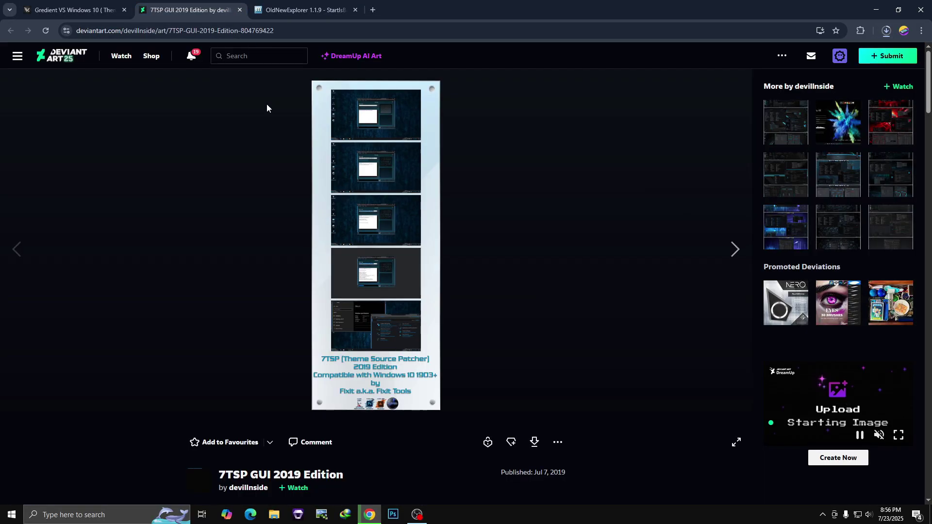
pyautogui.scroll(-3, 266, 104)
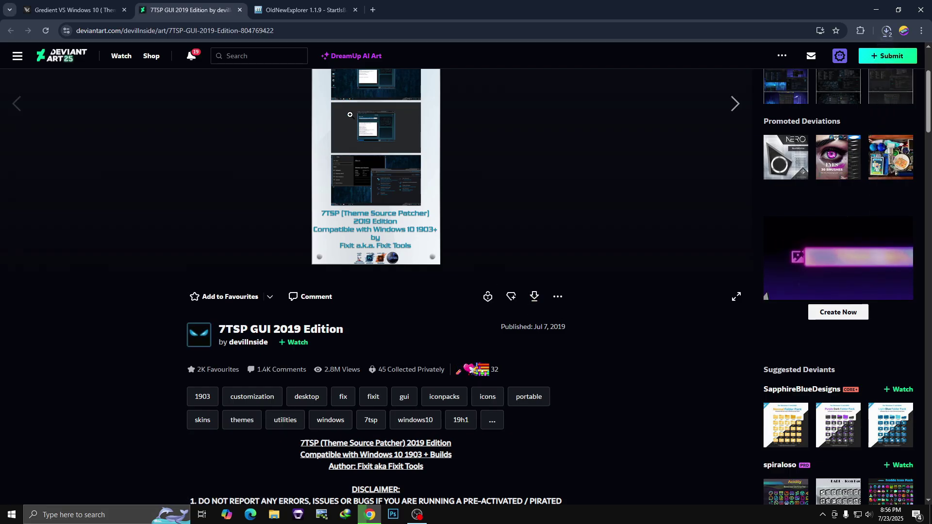
pyautogui.click(300, 9)
pyautogui.scroll(-3, 365, 180)
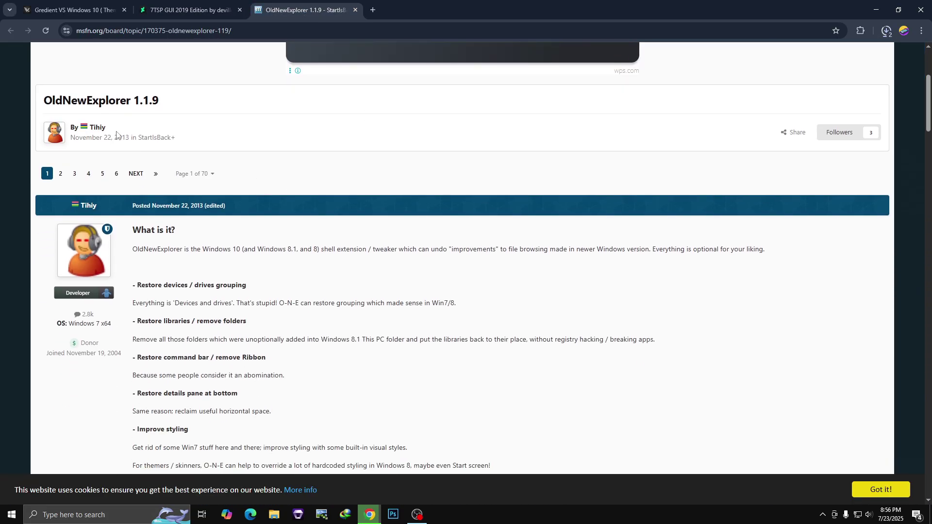
pyautogui.scroll(-15, 272, 163)
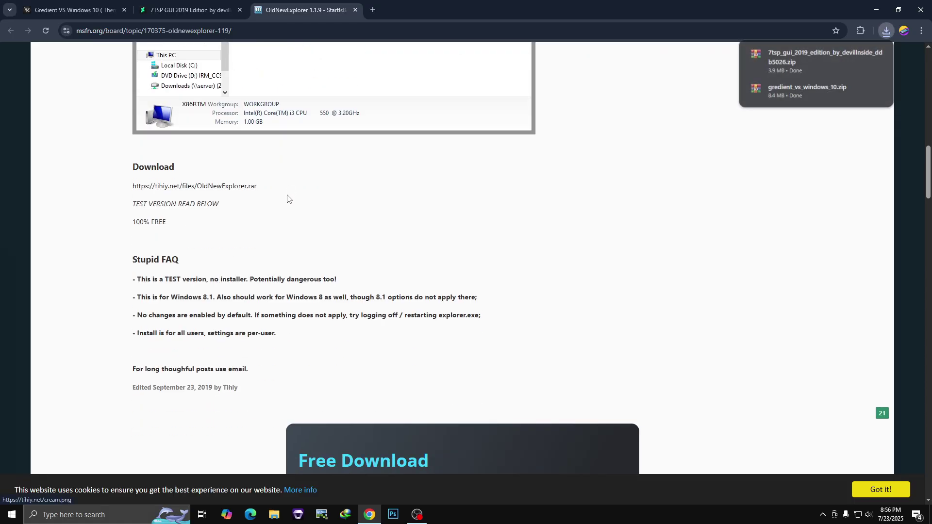
pyautogui.click(148, 188)
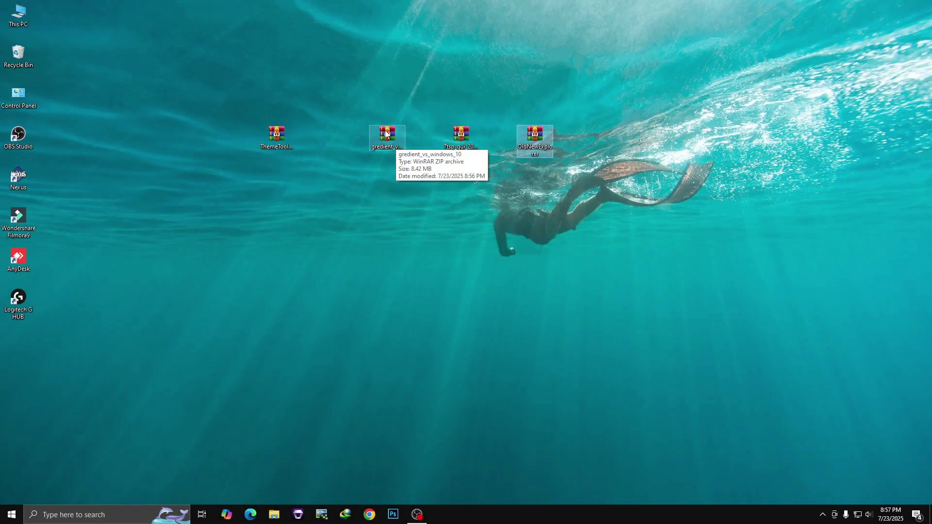
# Extract the gradient_vs_windows_10 theme archive
pyautogui.rightClick(387, 133)
pyautogui.click(415, 160)
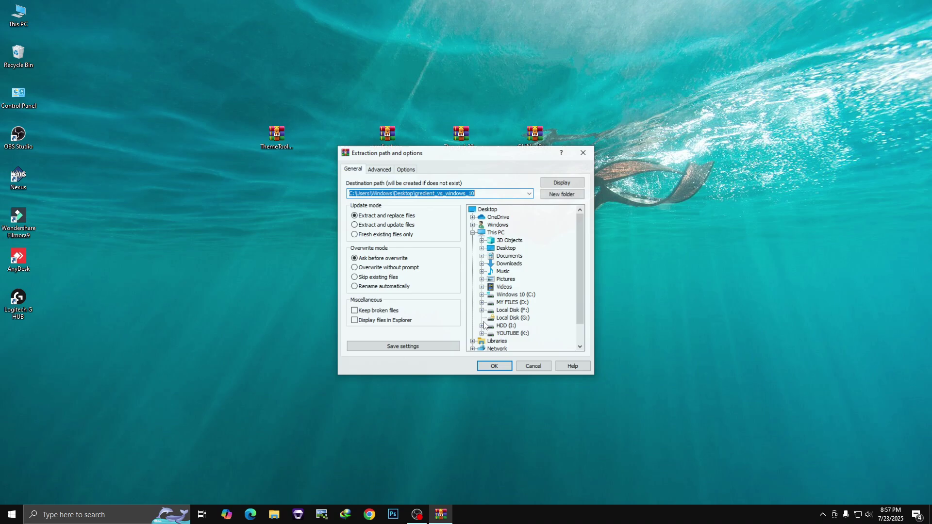
pyautogui.click(490, 366)
# Copy the Gredient folder and Gredient.theme from the Windows 10 Theme folder
pyautogui.doubleClick(18, 339)
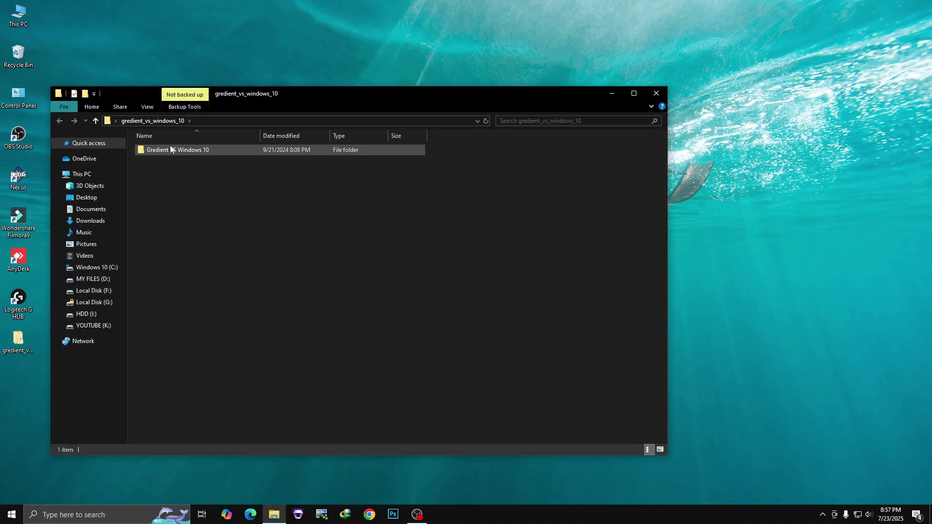
pyautogui.doubleClick(171, 149)
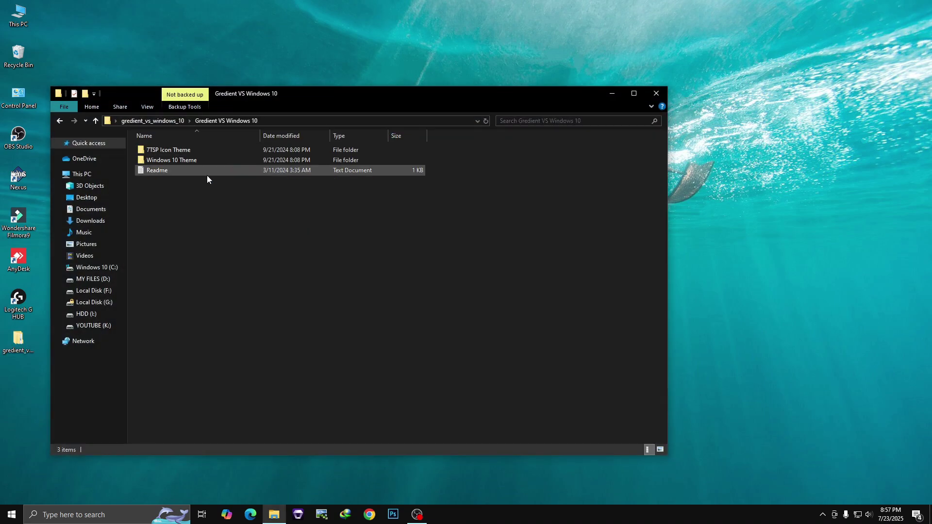
pyautogui.doubleClick(169, 158)
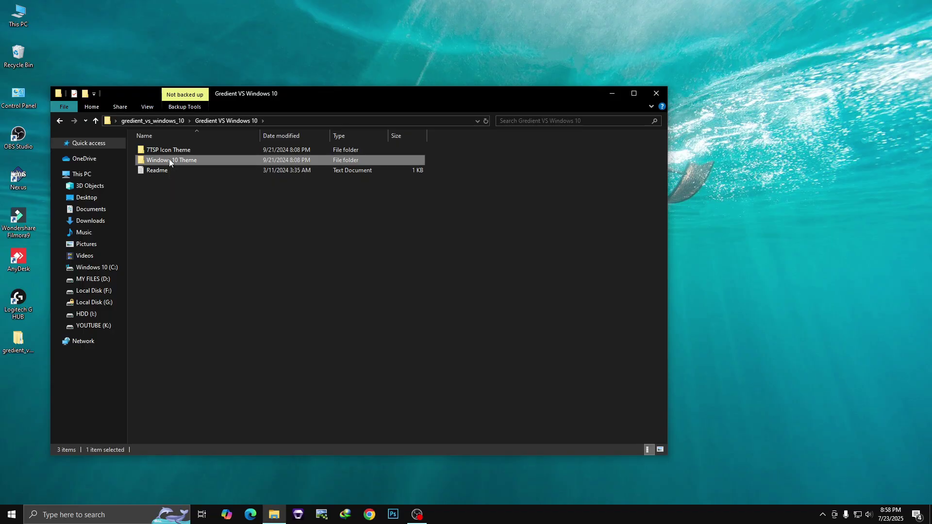
pyautogui.moveTo(161, 197); pyautogui.dragTo(194, 149)
pyautogui.rightClick(195, 152)
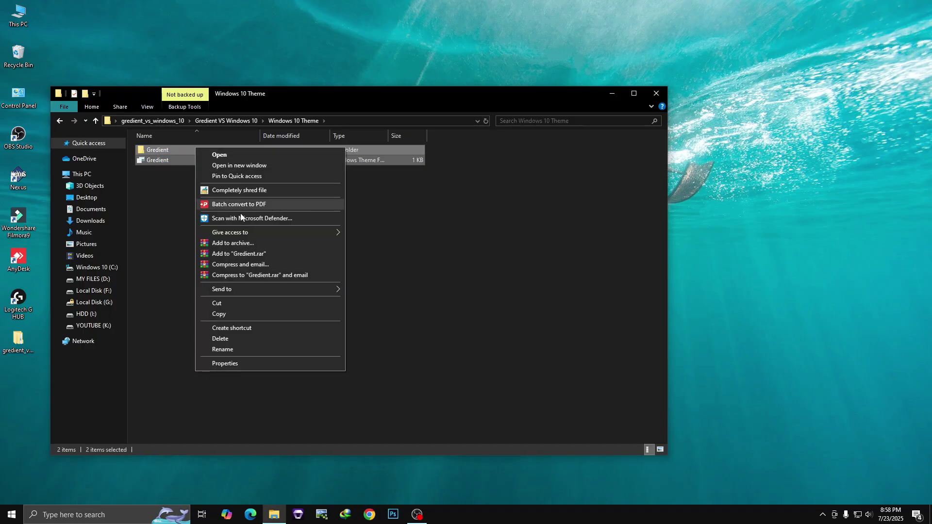
pyautogui.click(226, 313)
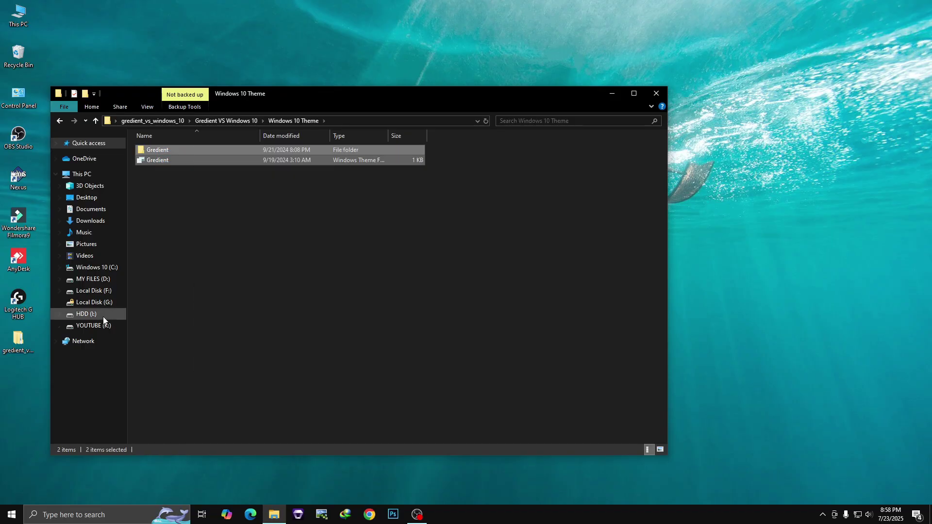
# Paste both Gredient items into C:\Windows\Resources\Themes, granting administrator permission for all
pyautogui.click(102, 270)
pyautogui.doubleClick(157, 255)
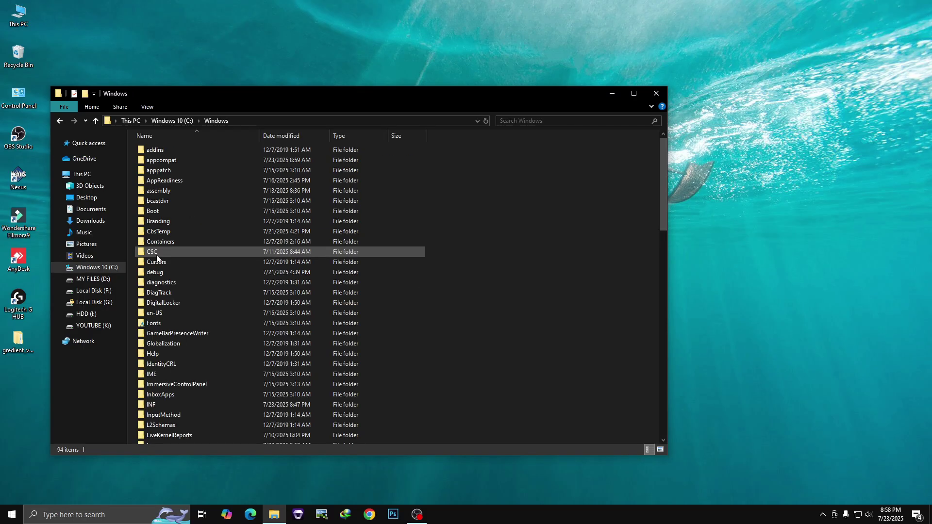
pyautogui.click(185, 298)
pyautogui.press('r')
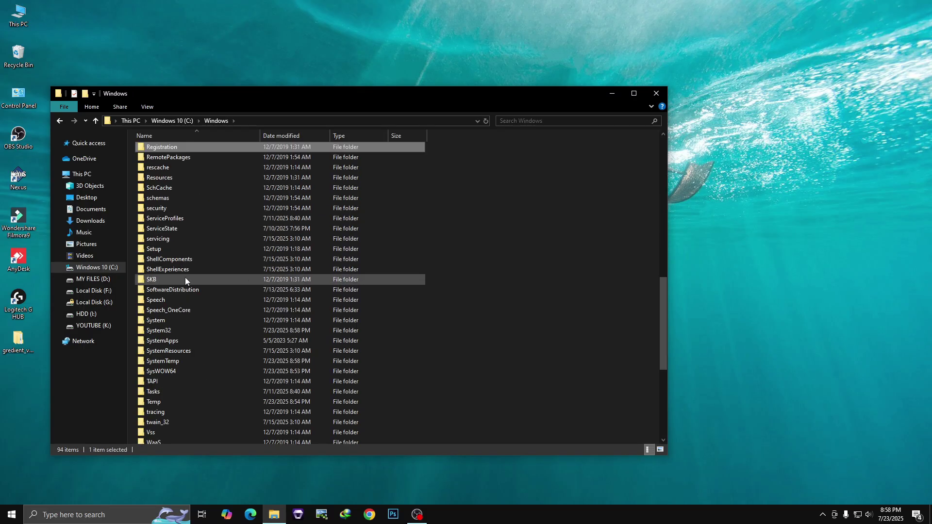
pyautogui.doubleClick(163, 178)
pyautogui.doubleClick(156, 159)
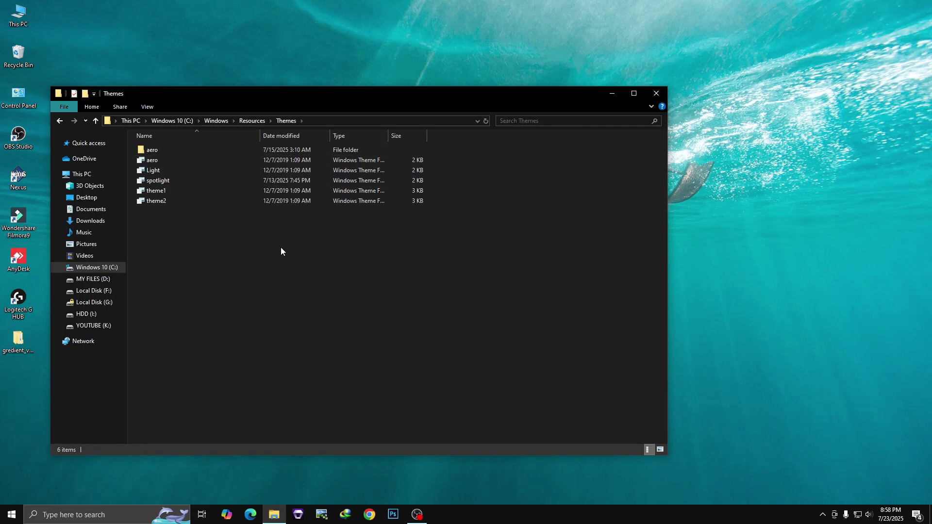
pyautogui.rightClick(281, 251)
pyautogui.click(311, 316)
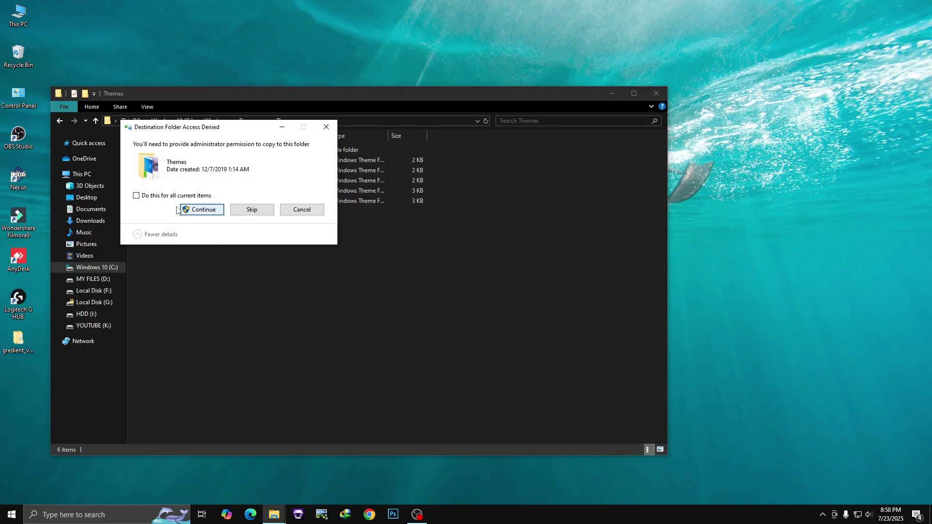
pyautogui.click(136, 196)
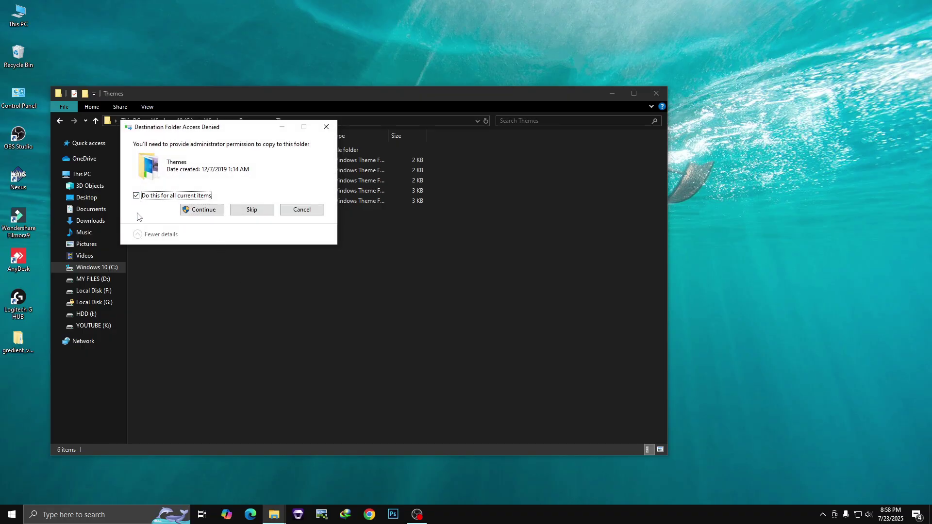
pyautogui.click(198, 210)
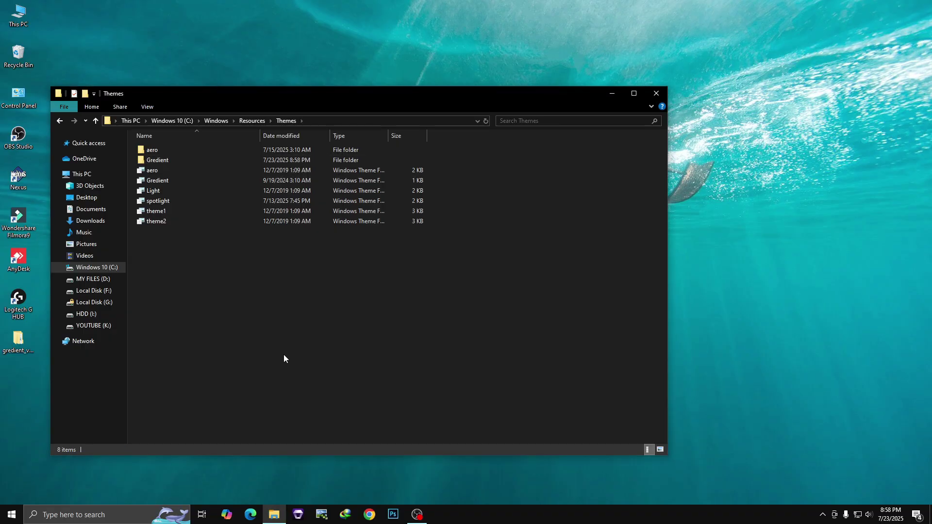
# Run ThemeToolSharp from C:\ThemeToolSharp as administrator
pyautogui.click(104, 270)
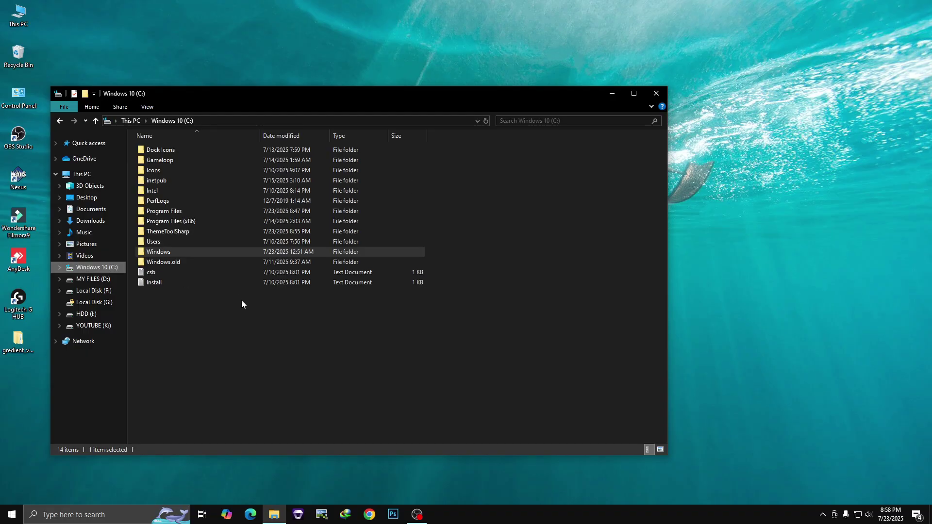
pyautogui.doubleClick(164, 232)
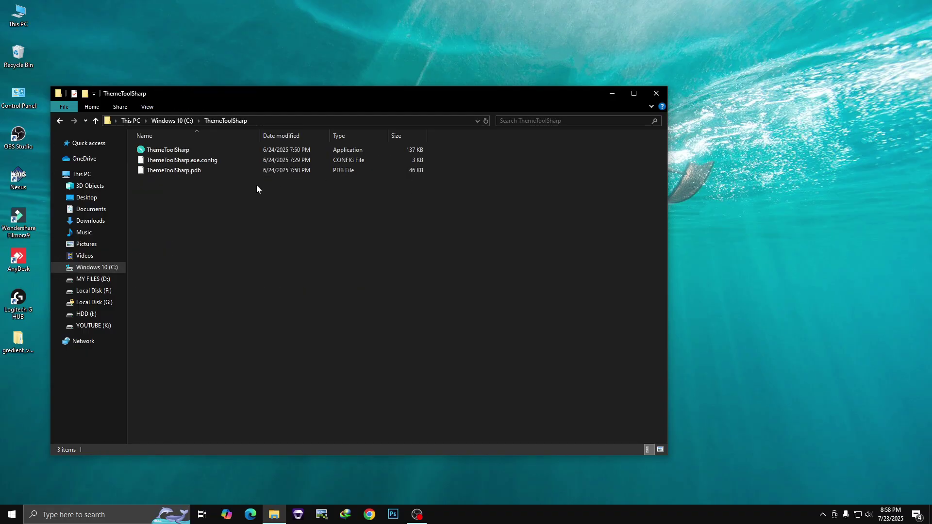
pyautogui.rightClick(147, 152)
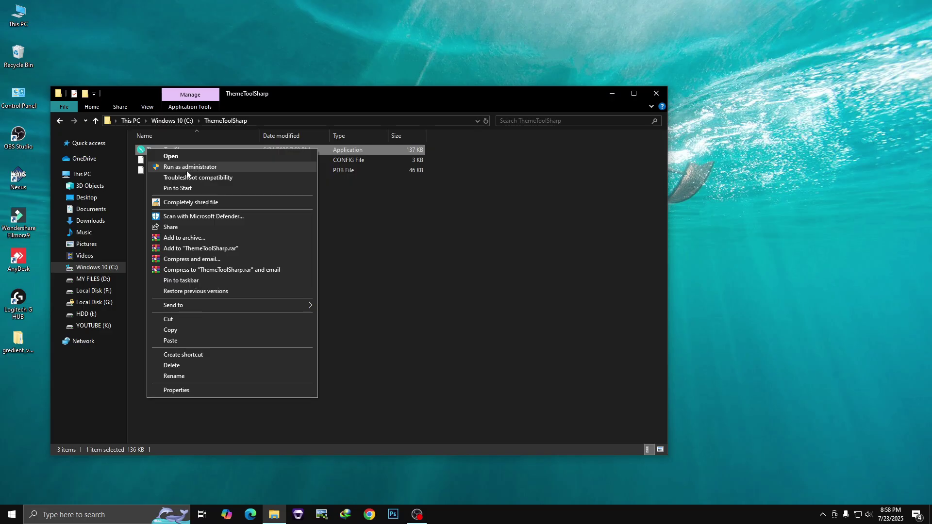
pyautogui.click(186, 170)
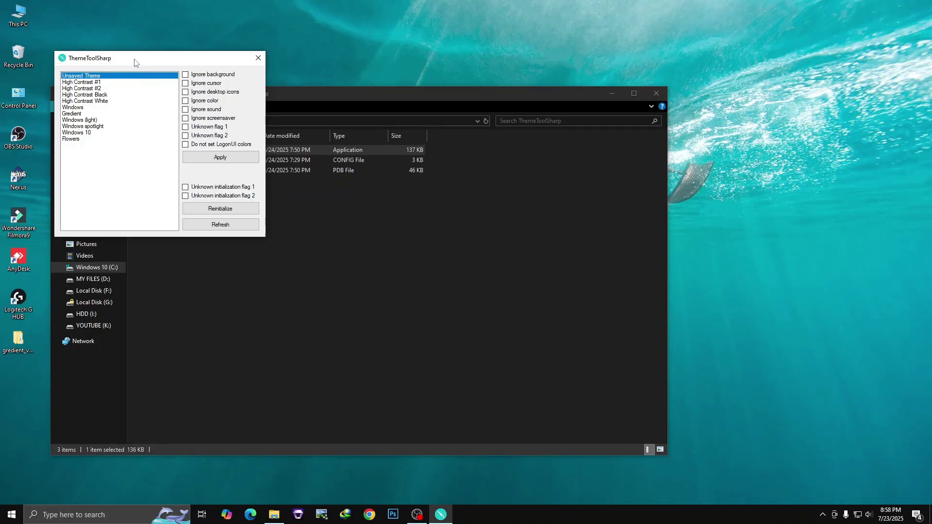
pyautogui.moveTo(136, 62); pyautogui.dragTo(289, 160)
# Apply the Gredient theme, close ThemeToolSharp and return to This PC
pyautogui.click(229, 212)
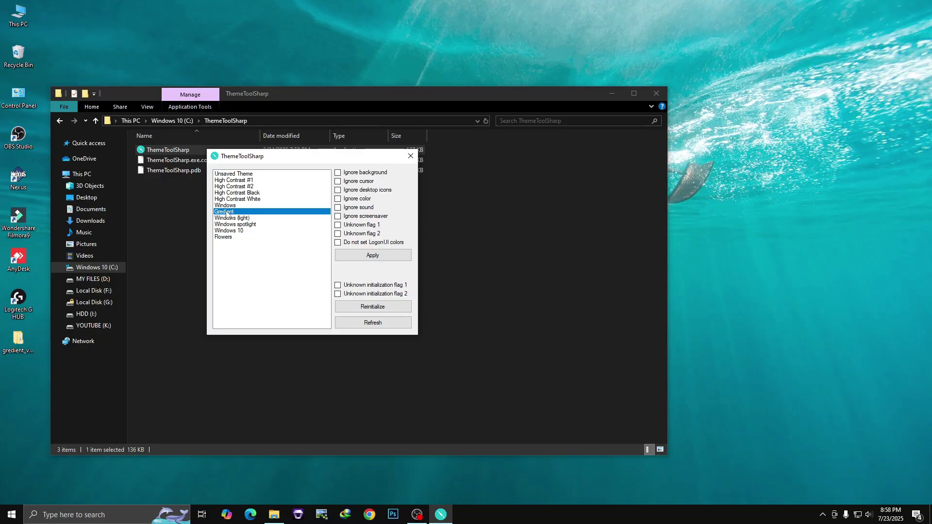
pyautogui.click(367, 257)
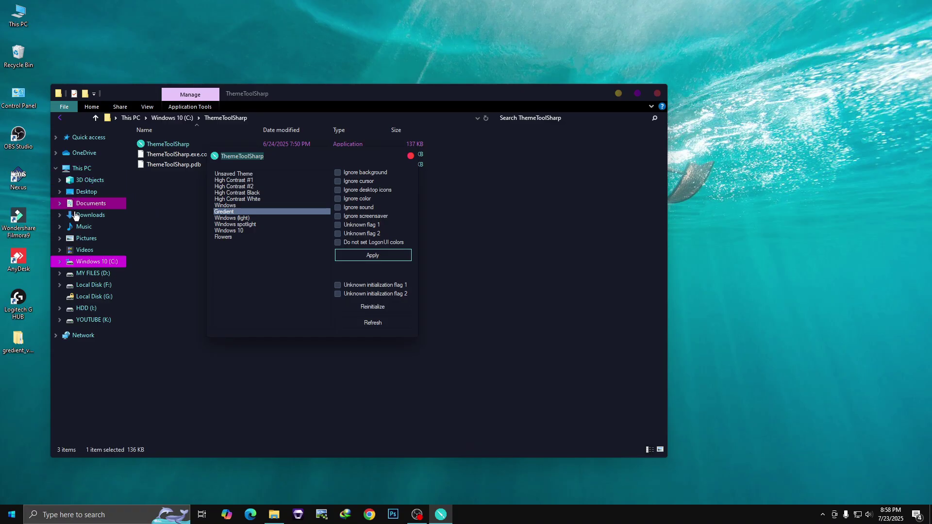
pyautogui.click(410, 156)
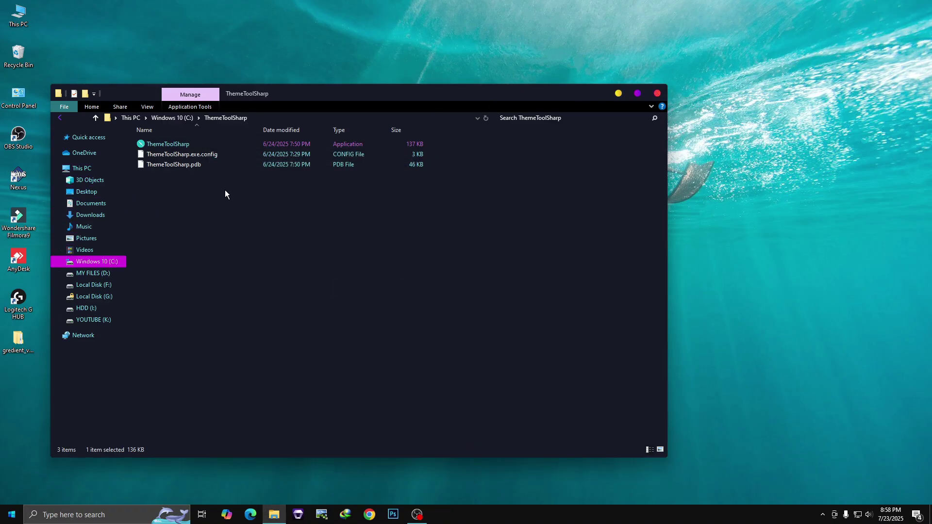
pyautogui.click(81, 169)
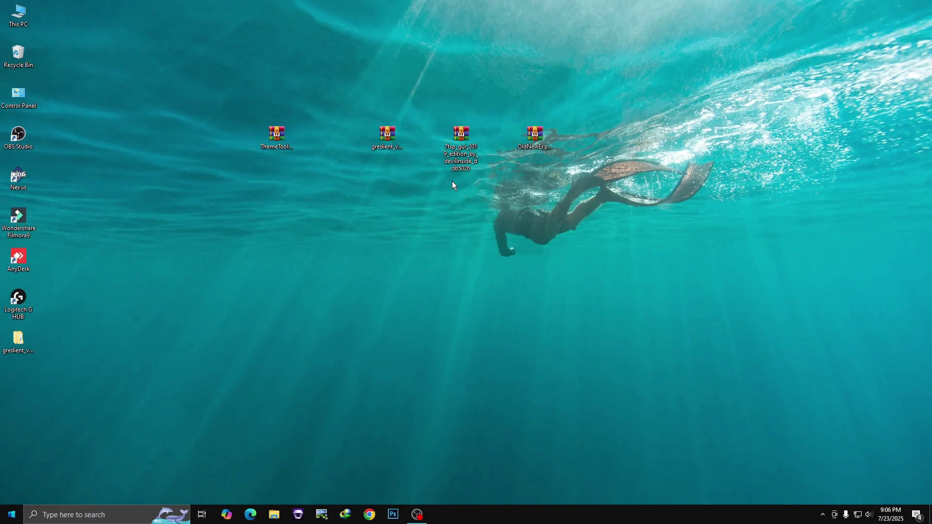
# Extract the 7tsp_gui archive onto the desktop
pyautogui.rightClick(457, 136)
pyautogui.click(480, 165)
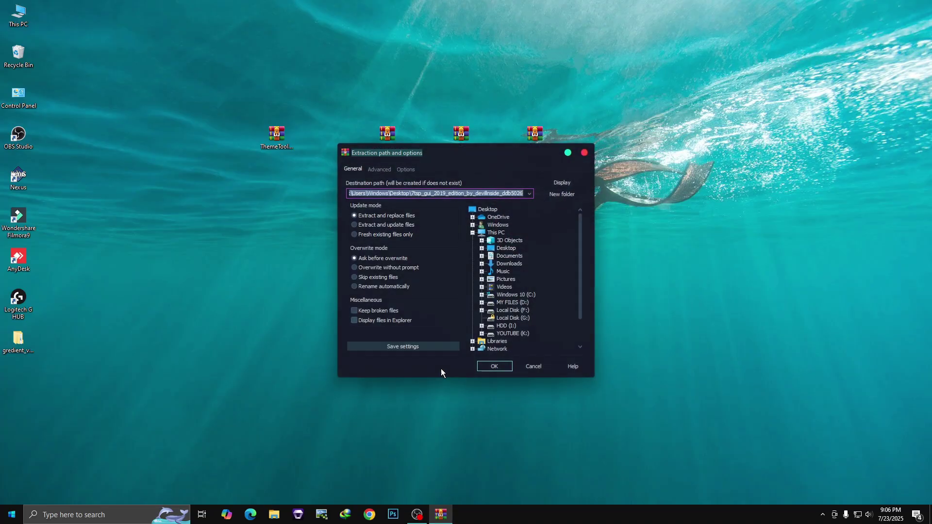
pyautogui.click(489, 366)
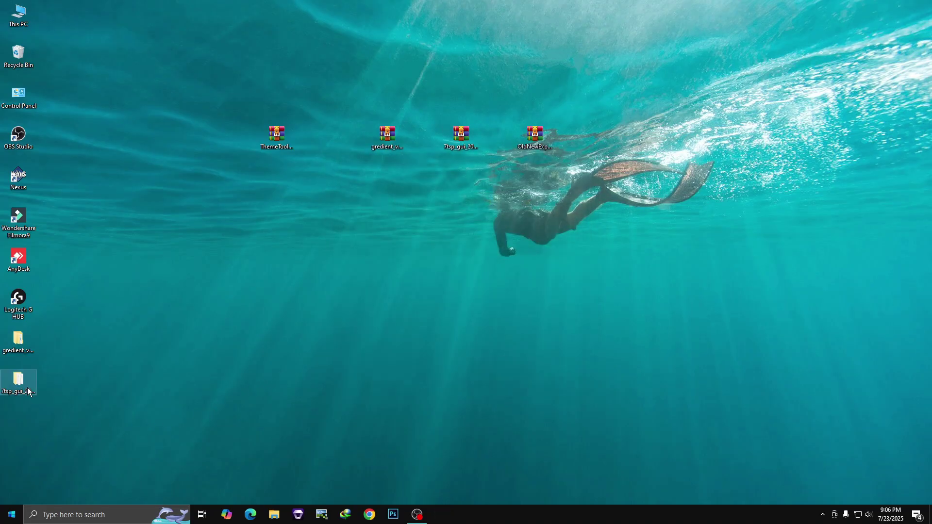
# Rename the 7tsp GUI program's .ee extension to .exe
pyautogui.doubleClick(26, 386)
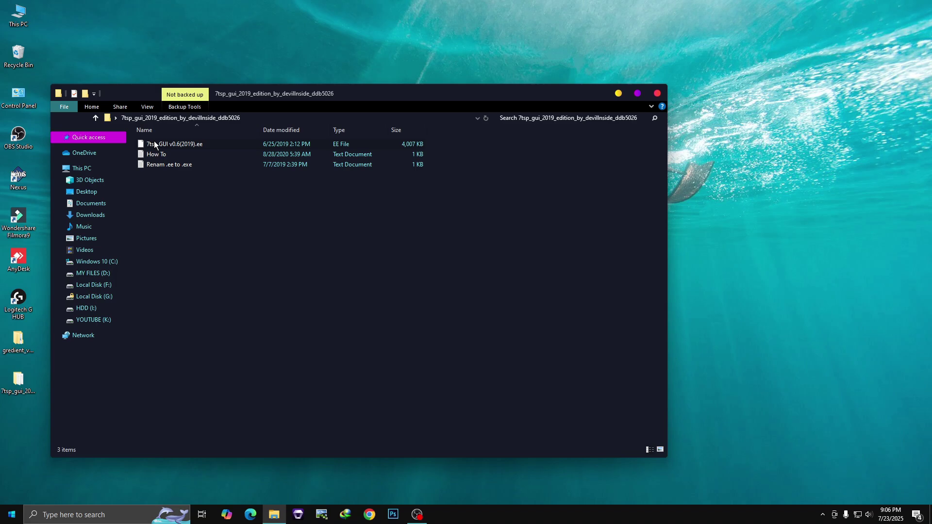
pyautogui.rightClick(154, 144)
pyautogui.click(181, 328)
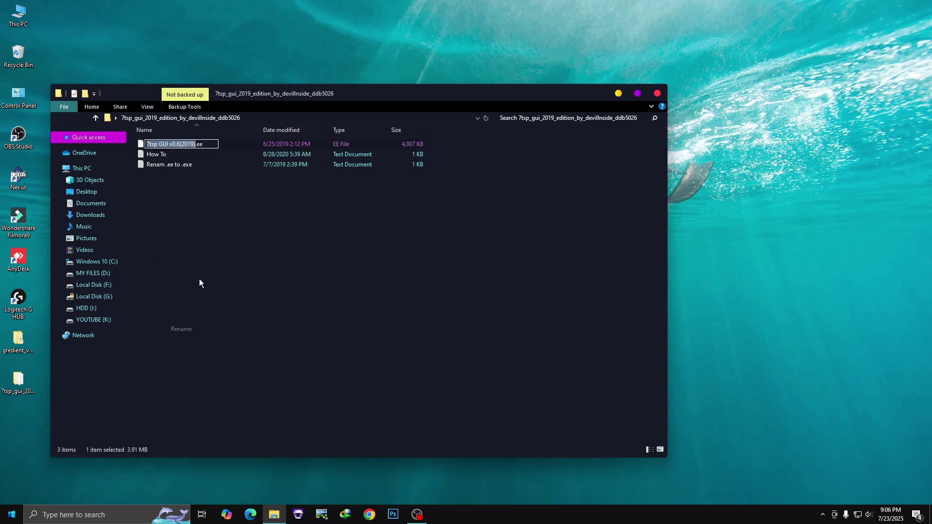
pyautogui.press('Right')
pyautogui.press('Right')
pyautogui.press('Right')
pyautogui.write('x')
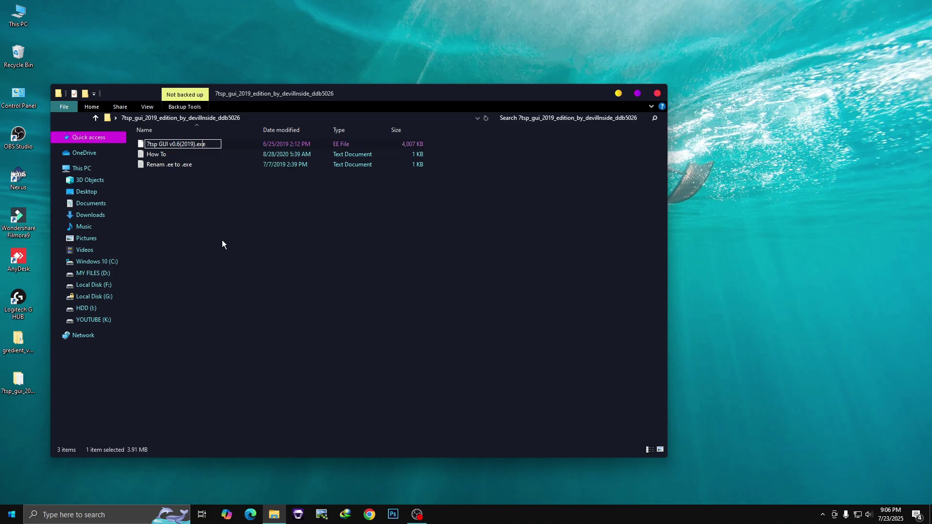
pyautogui.press('Return')
pyautogui.click(507, 261)
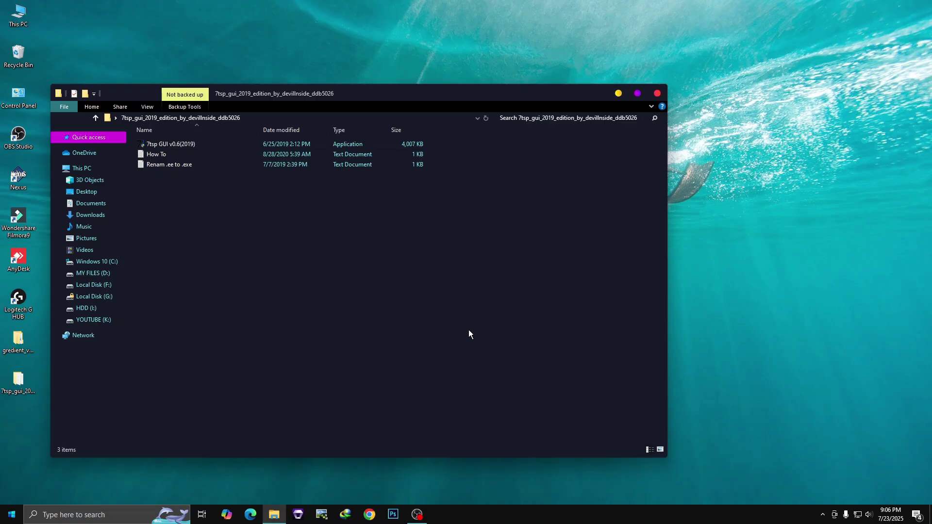
pyautogui.click(657, 93)
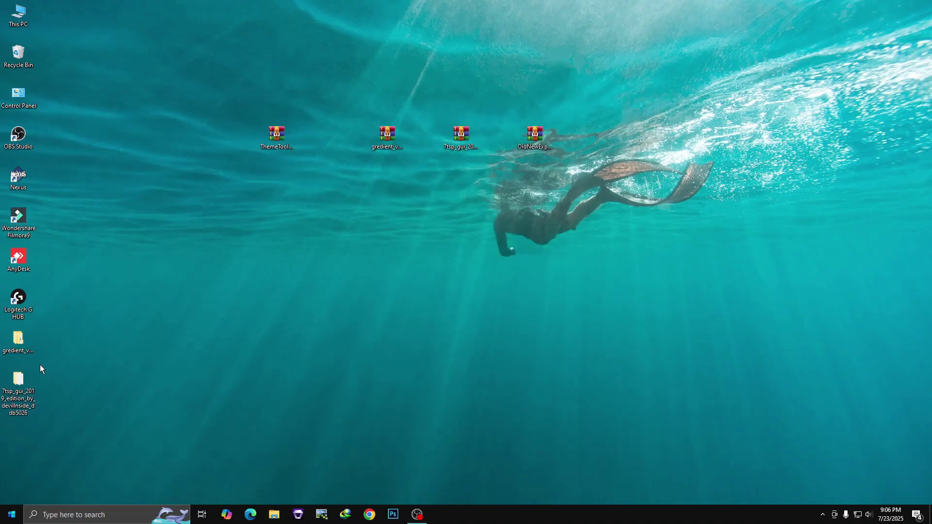
# Rename the Goruda Icons violet file from .7z.remove to .7z in the 7TSP Icon Theme folder
pyautogui.click(18, 346)
pyautogui.doubleClick(19, 346)
pyautogui.doubleClick(185, 143)
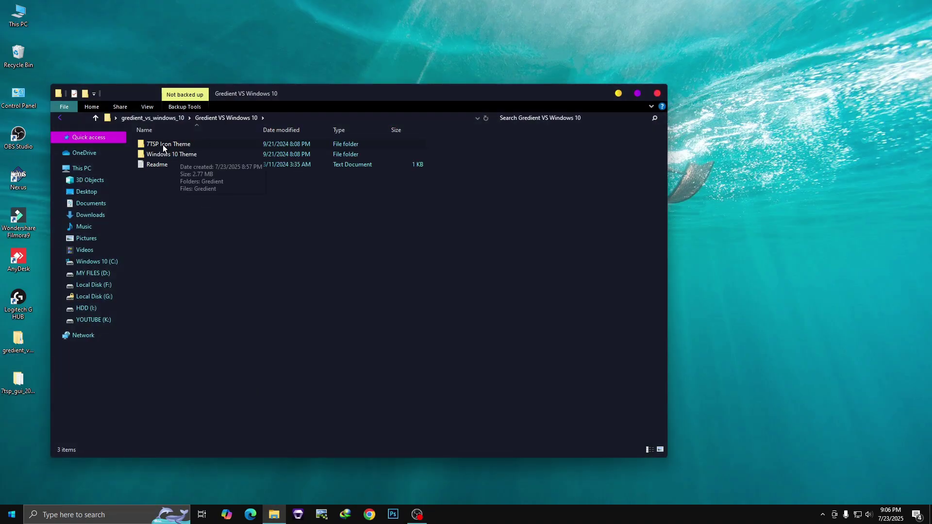
pyautogui.doubleClick(161, 145)
pyautogui.rightClick(196, 148)
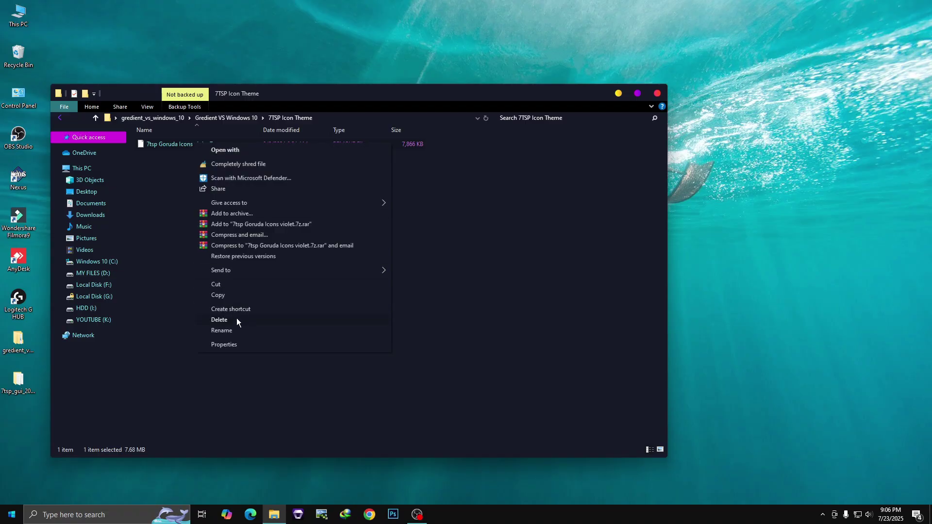
pyautogui.click(221, 331)
pyautogui.moveTo(217, 144); pyautogui.dragTo(246, 151)
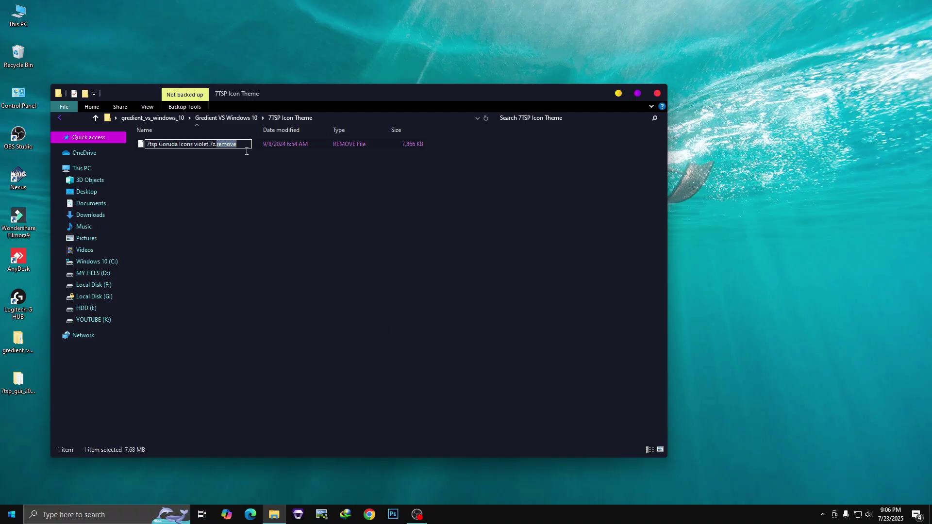
pyautogui.press('BackSpace')
pyautogui.press('BackSpace')
pyautogui.press('Return')
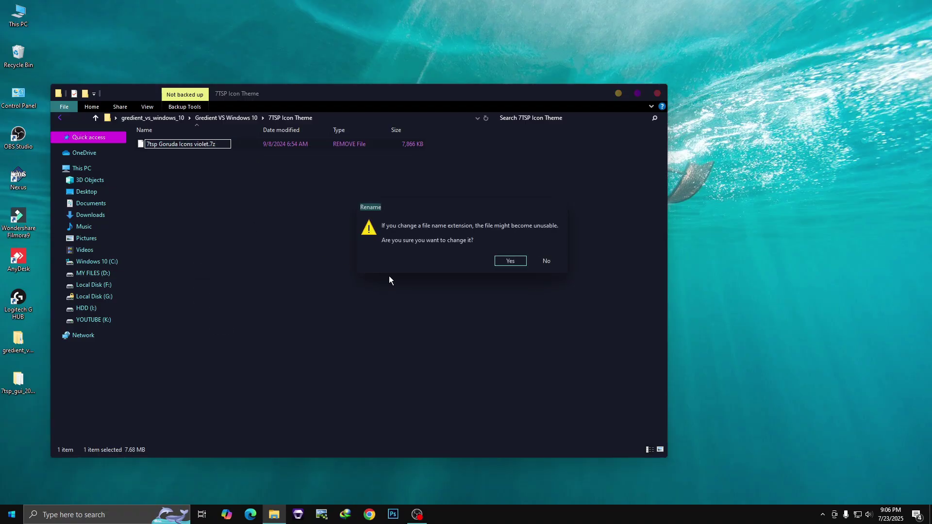
pyautogui.click(511, 261)
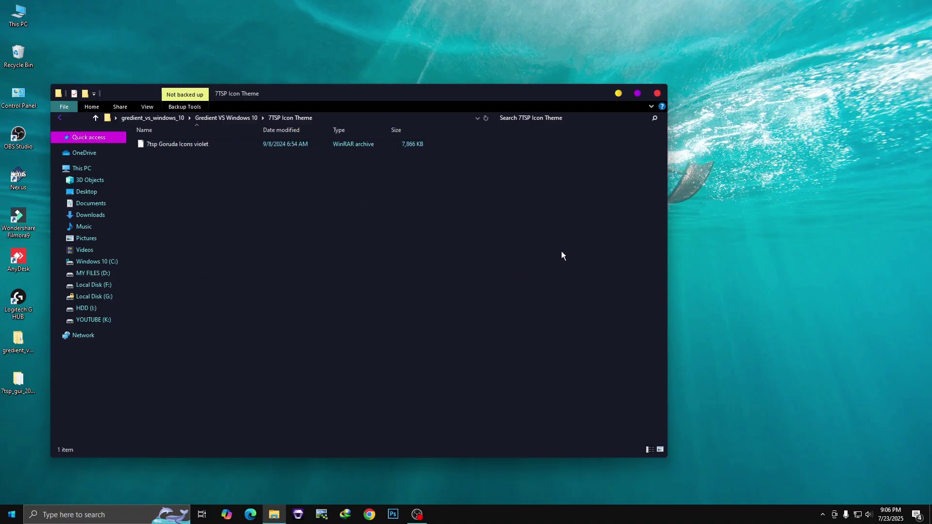
pyautogui.click(655, 95)
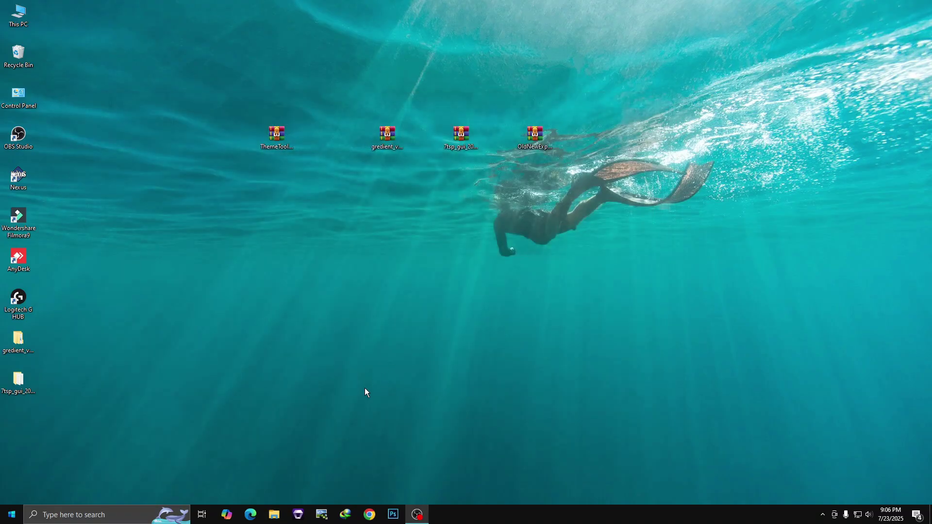
# Launch 7tsp GUI v0.6(2019) as administrator
pyautogui.doubleClick(25, 383)
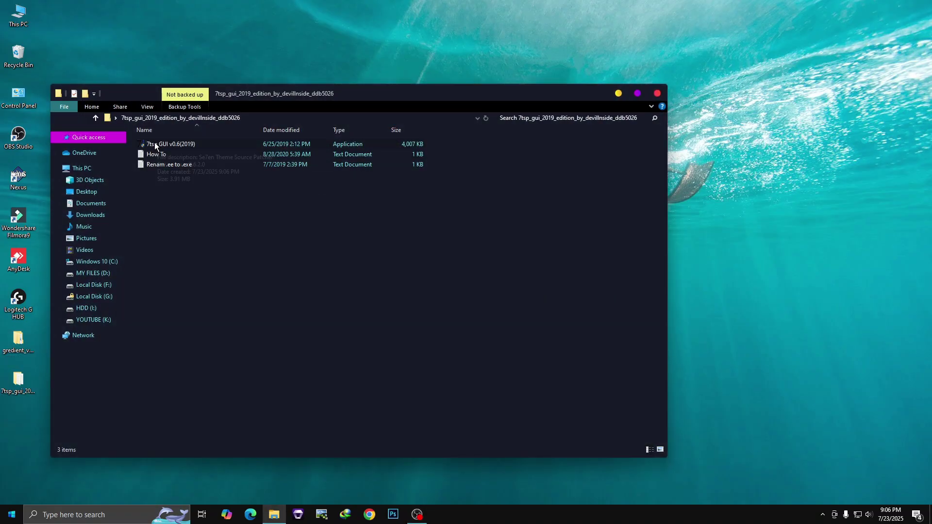
pyautogui.click(154, 144)
pyautogui.rightClick(154, 143)
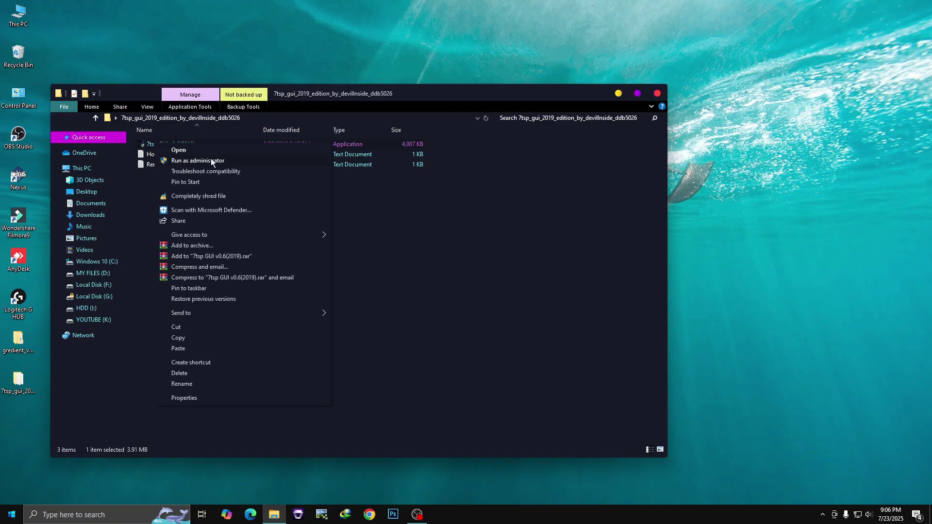
pyautogui.click(211, 160)
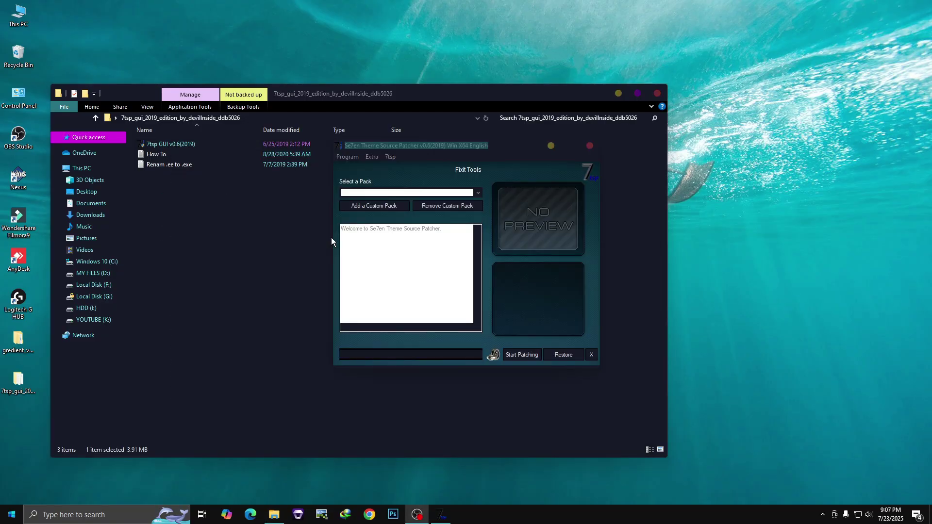
# Load the 7tsp Goruda Icons violet pack from the 7TSP Icon Theme folder and start patching
pyautogui.click(371, 207)
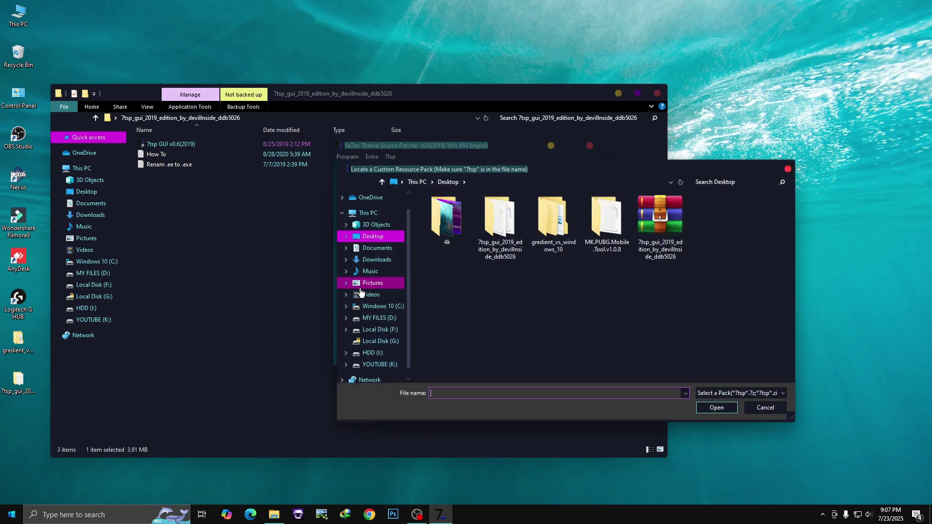
pyautogui.doubleClick(552, 233)
pyautogui.doubleClick(449, 208)
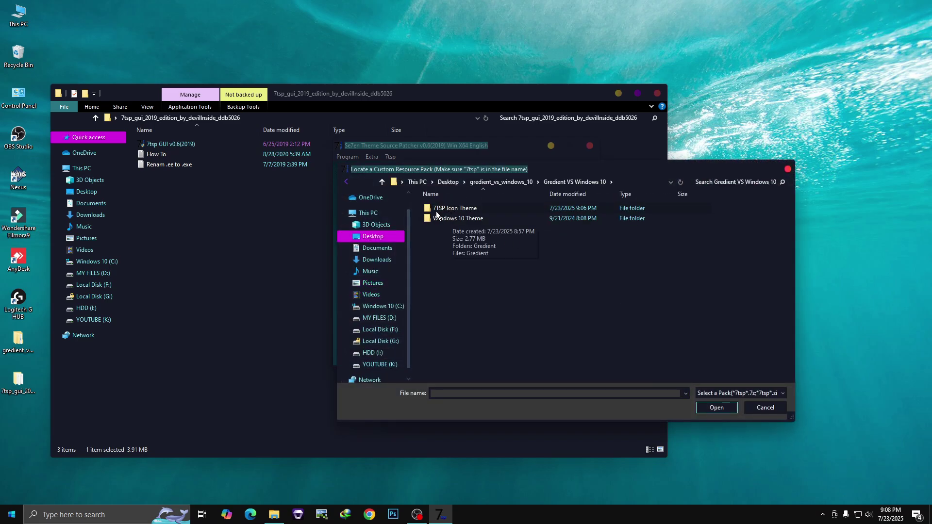
pyautogui.doubleClick(439, 208)
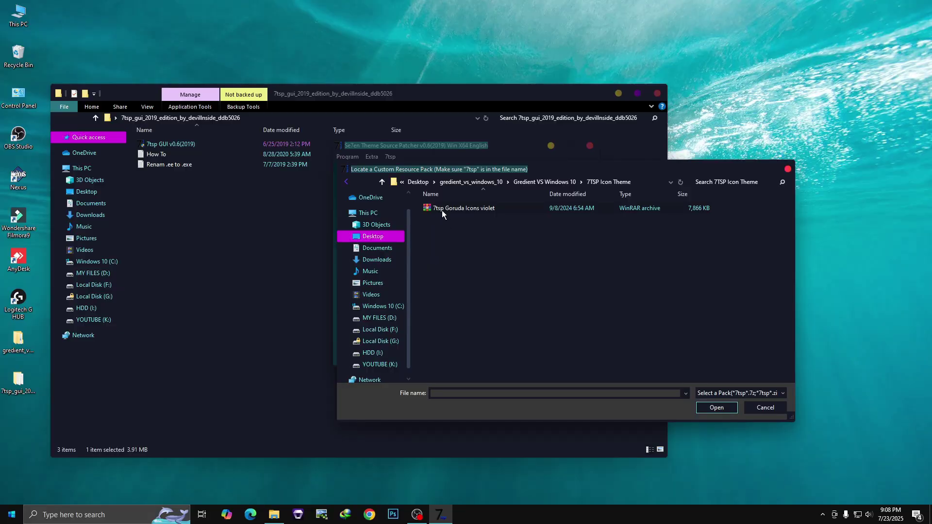
pyautogui.doubleClick(443, 210)
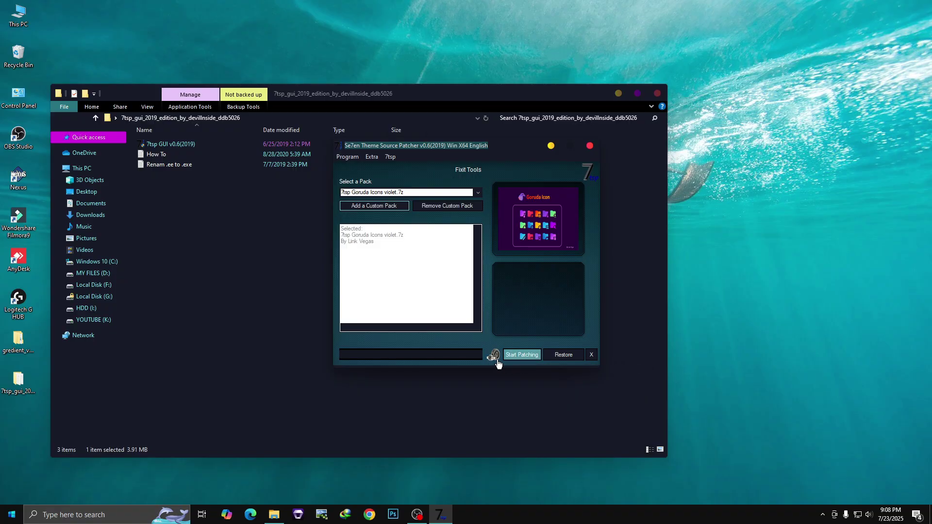
pyautogui.click(513, 359)
# Confirm the patch, then check the new Goruda icons in This PC and close it
pyautogui.click(462, 307)
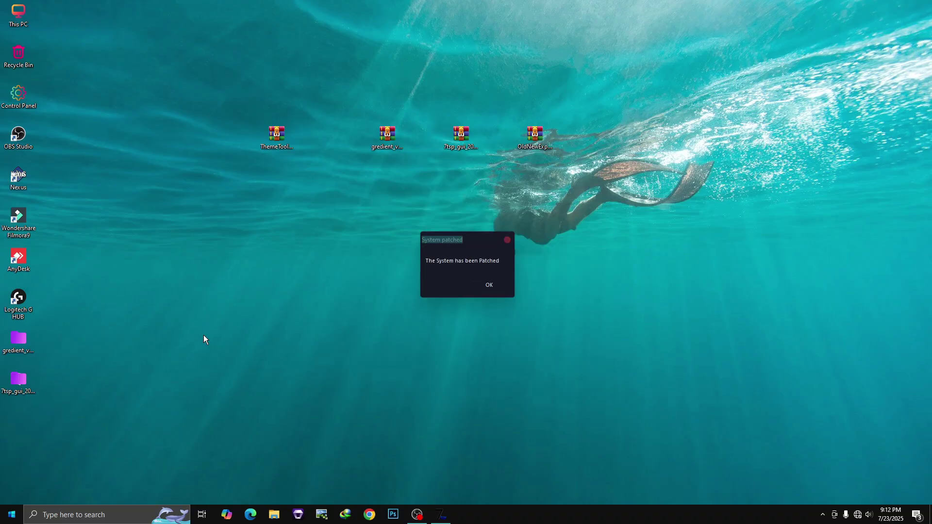
pyautogui.click(489, 285)
pyautogui.doubleClick(18, 13)
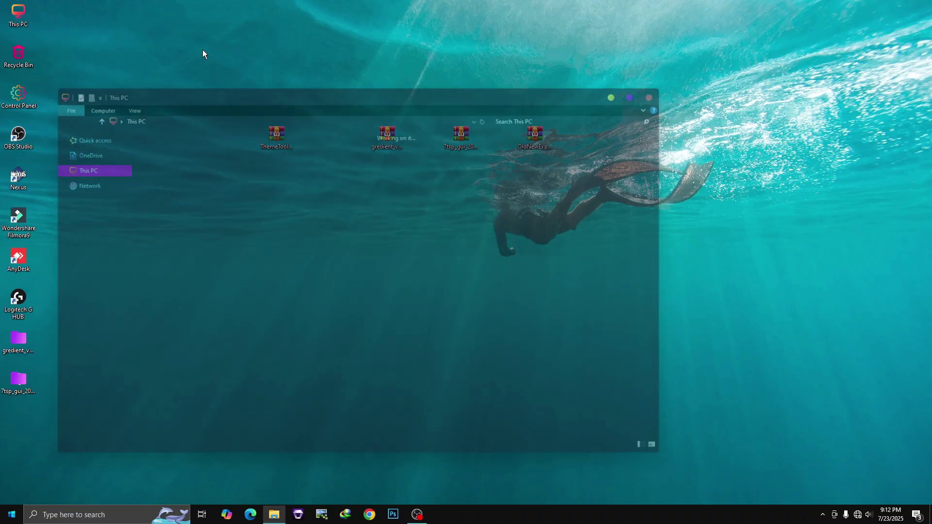
pyautogui.moveTo(340, 91); pyautogui.dragTo(455, 60)
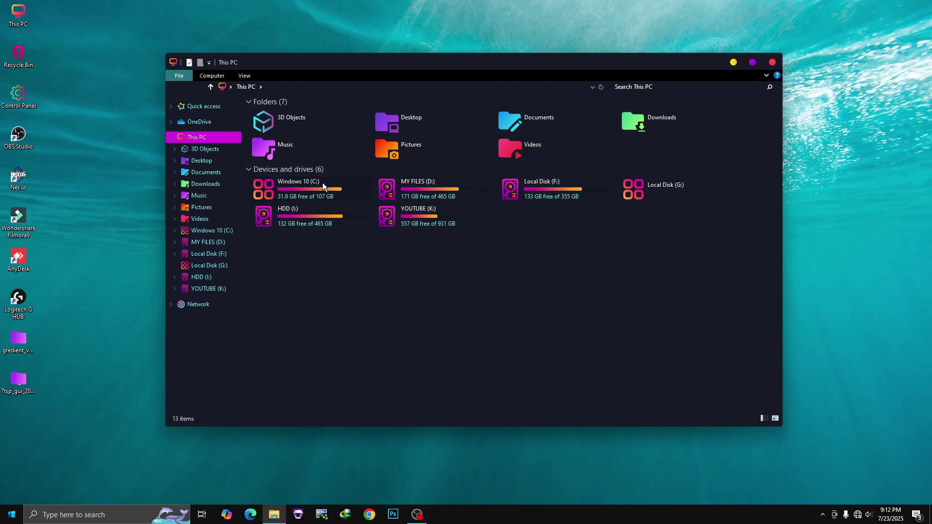
pyautogui.click(783, 64)
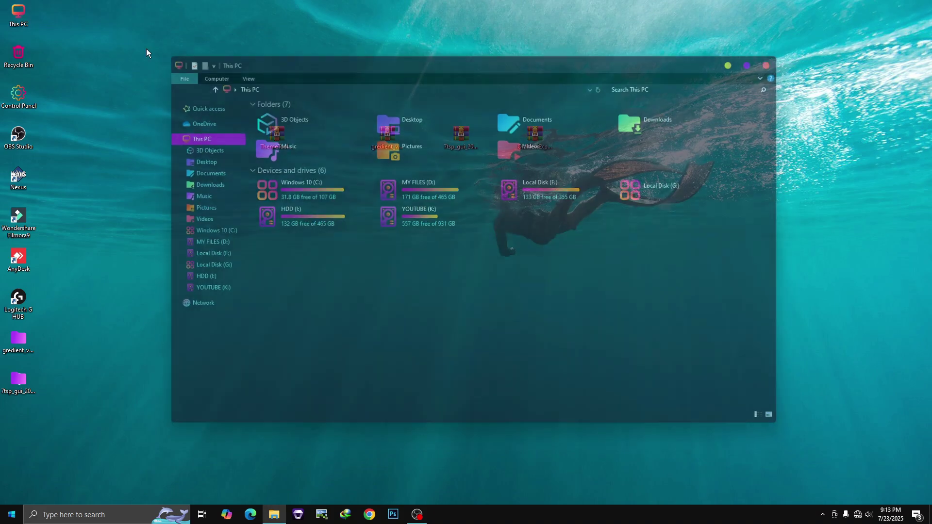
pyautogui.click(304, 97)
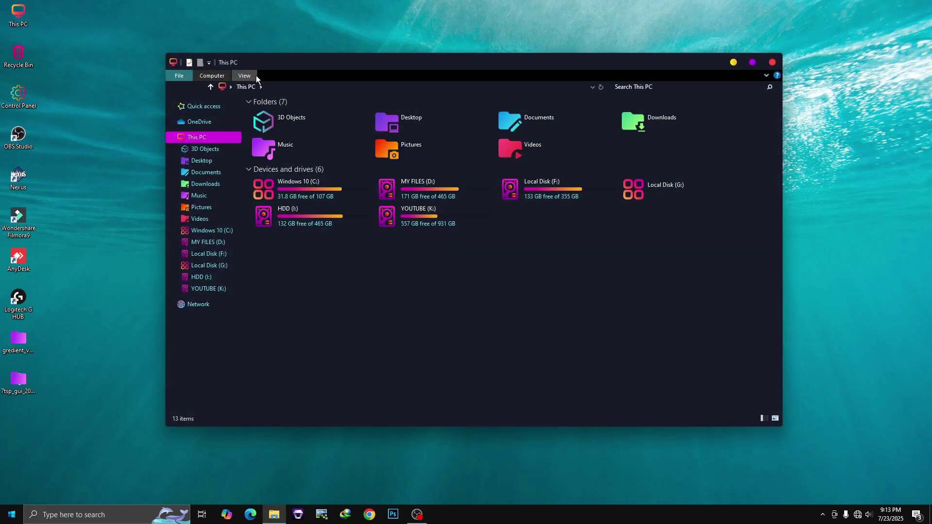
pyautogui.click(773, 63)
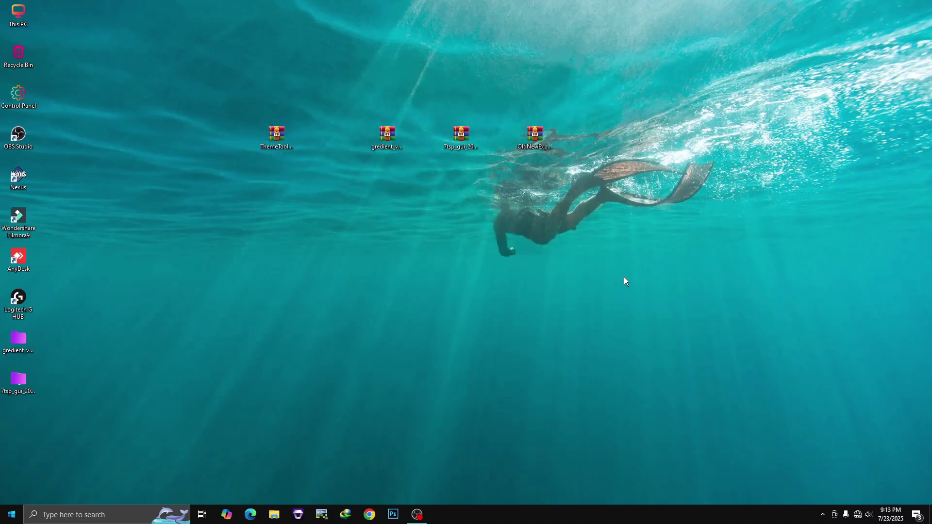
# Extract the OldNewExplorer WinRAR archive into a desktop OldNewExplorer folder
pyautogui.rightClick(539, 130)
pyautogui.click(566, 167)
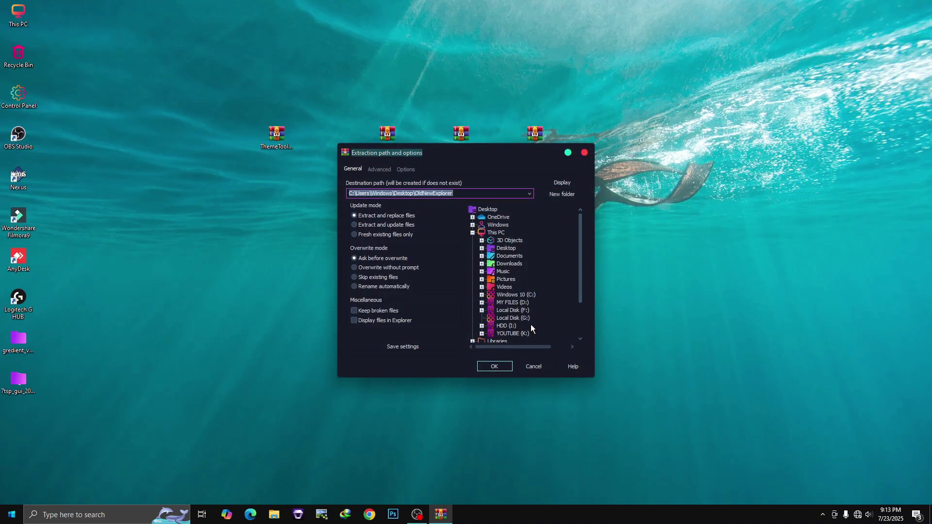
pyautogui.click(495, 367)
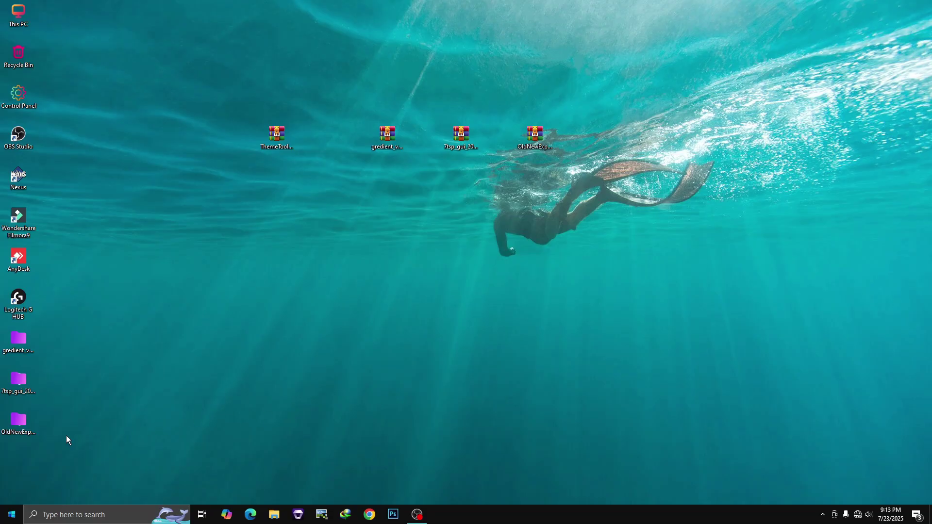
# Move the extracted OldNewExplorer folder from the desktop onto Windows 10 (C:)
pyautogui.rightClick(15, 425)
pyautogui.click(36, 358)
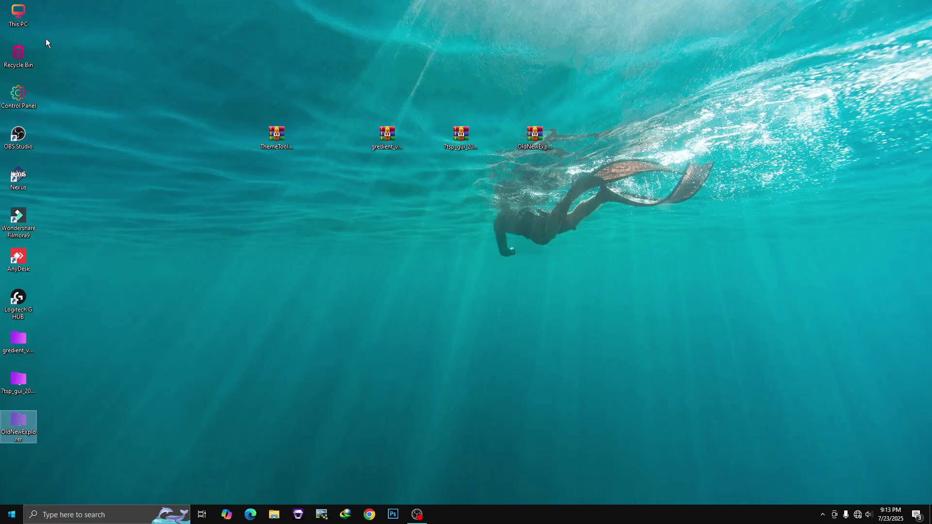
pyautogui.doubleClick(18, 15)
pyautogui.doubleClick(292, 185)
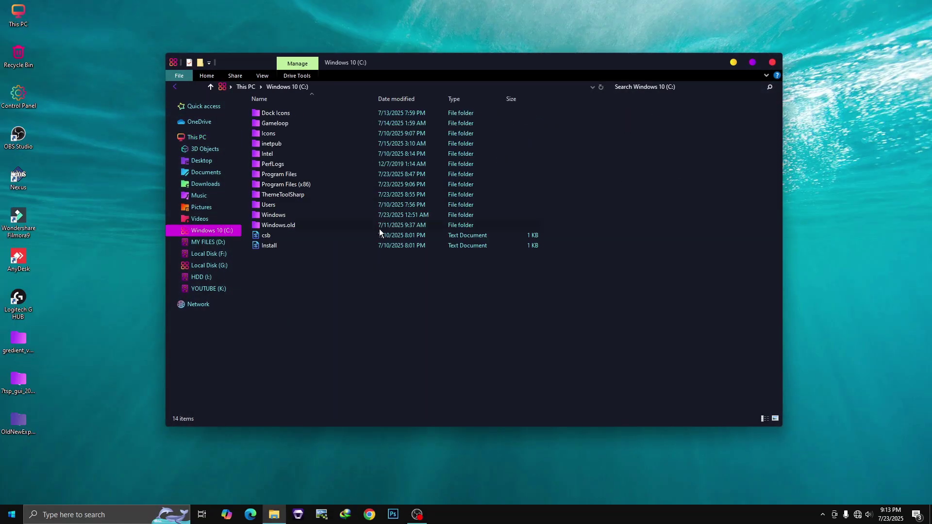
pyautogui.rightClick(342, 290)
pyautogui.click(370, 344)
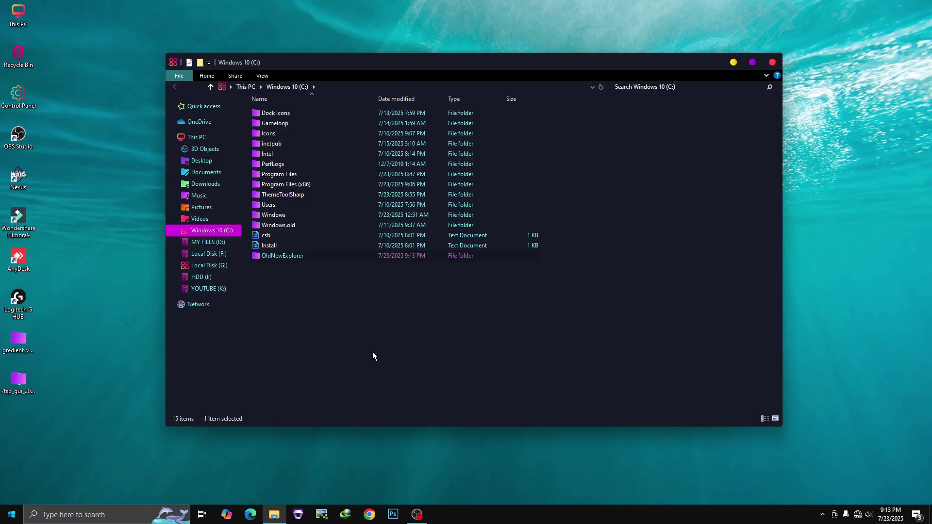
# Open the OldNewExplorer folder on C: and bring up OldNewExplorerCfg's context menu
pyautogui.doubleClick(279, 256)
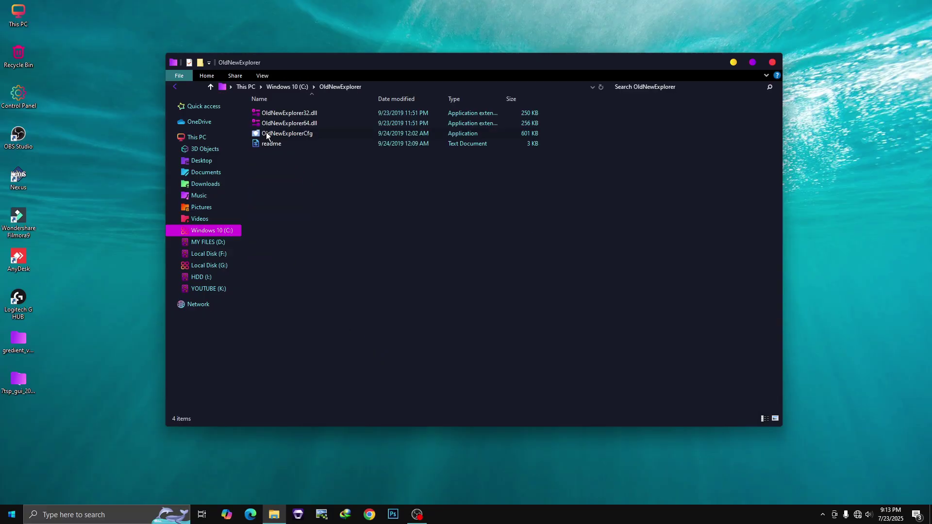
pyautogui.click(267, 134)
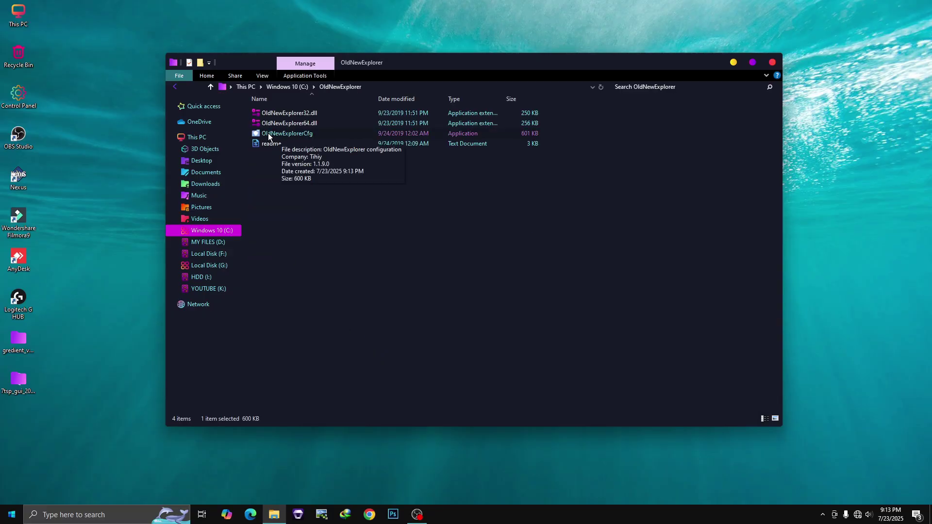
pyautogui.rightClick(269, 137)
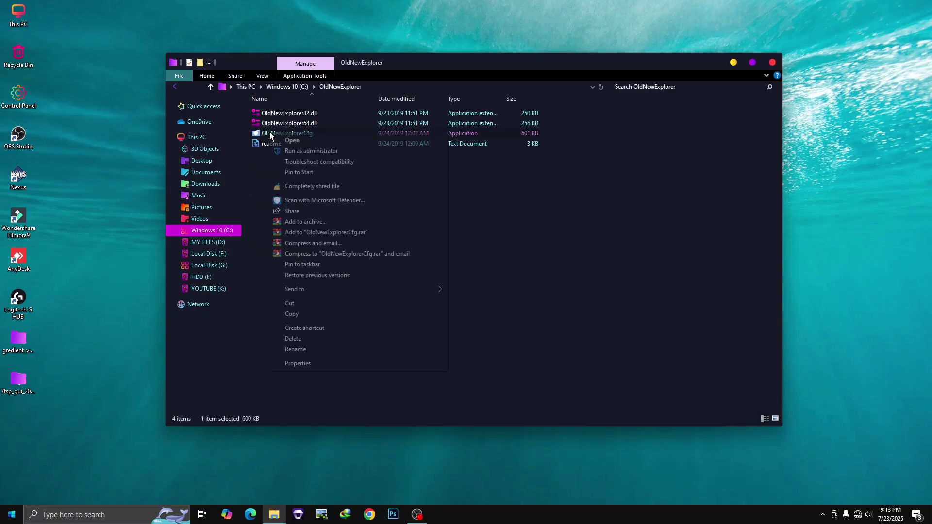
# Run OldNewExplorerCfg as administrator, turn off the status bar, and enable the command bar and hide options
pyautogui.click(296, 151)
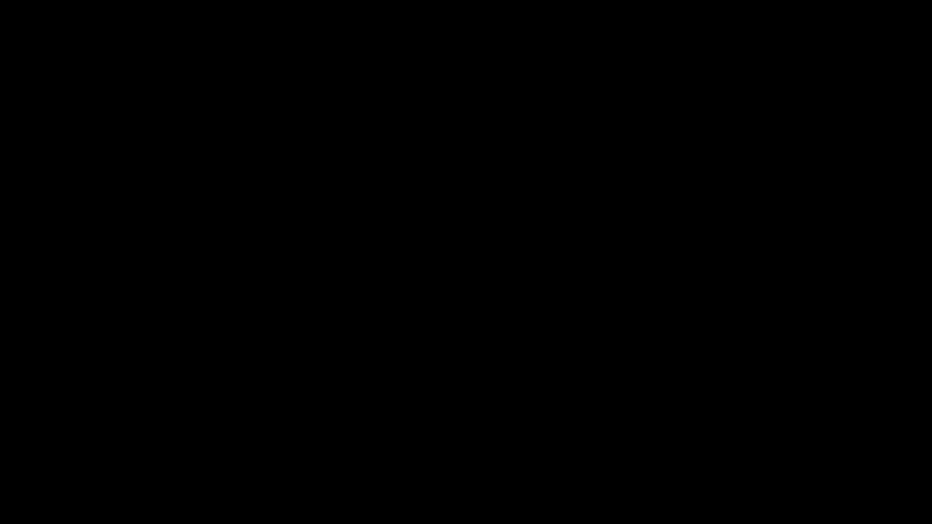
pyautogui.click(420, 328)
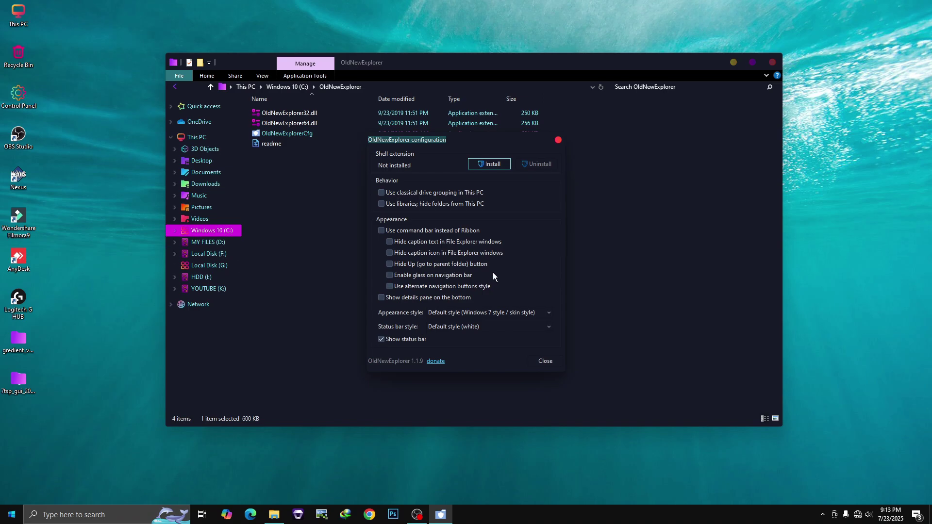
pyautogui.click(381, 339)
pyautogui.click(389, 286)
pyautogui.click(389, 275)
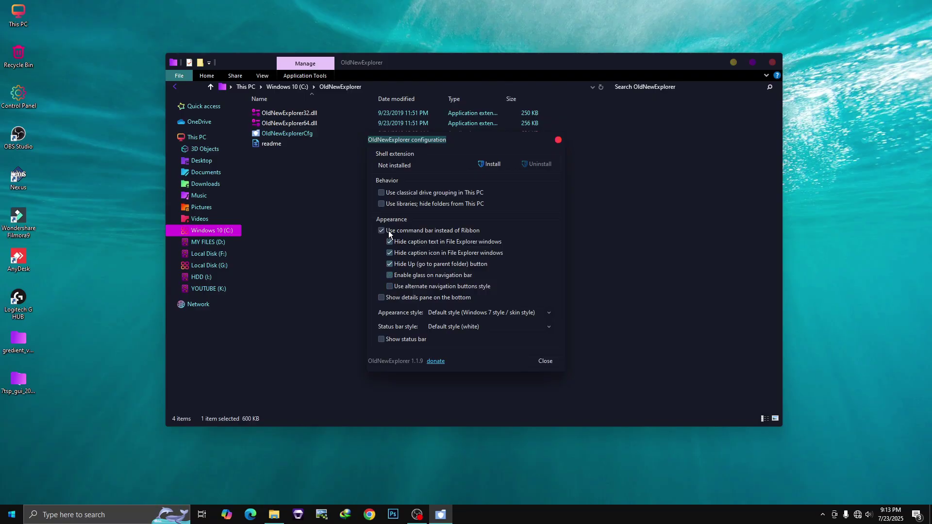
# Install the OldNewExplorer shell extension, then close the configuration tool and File Explorer
pyautogui.click(492, 164)
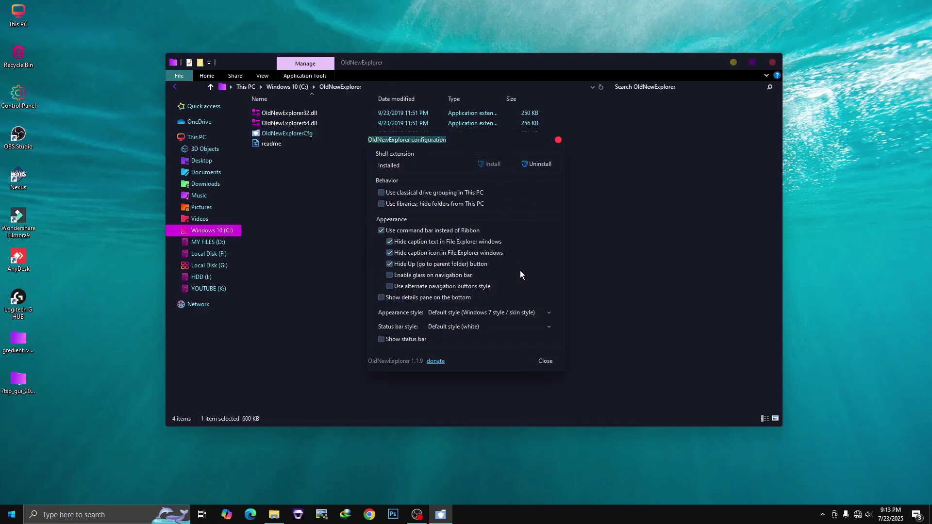
pyautogui.click(546, 361)
pyautogui.click(772, 62)
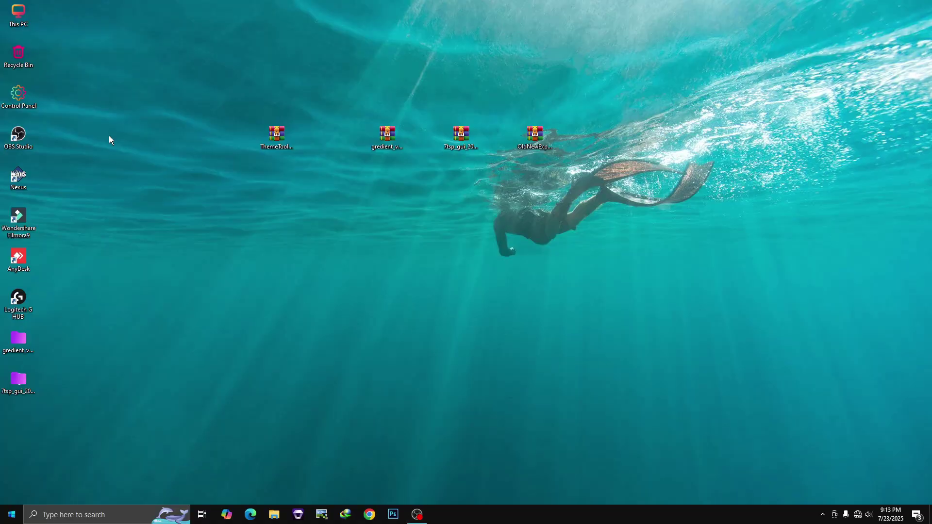
# Open This PC to view the ribbonless Explorer, maximize and restore it, then close it
pyautogui.doubleClick(30, 14)
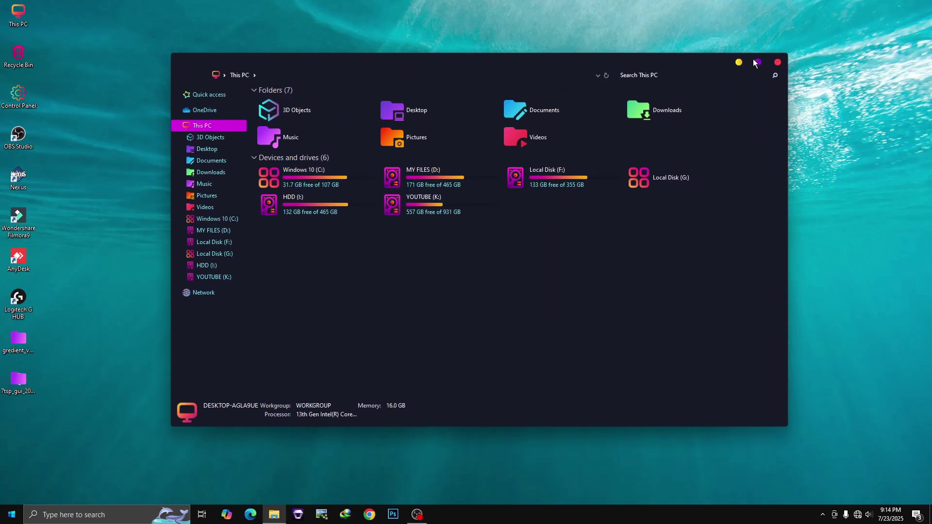
pyautogui.click(756, 63)
pyautogui.moveTo(340, 8); pyautogui.dragTo(414, 48)
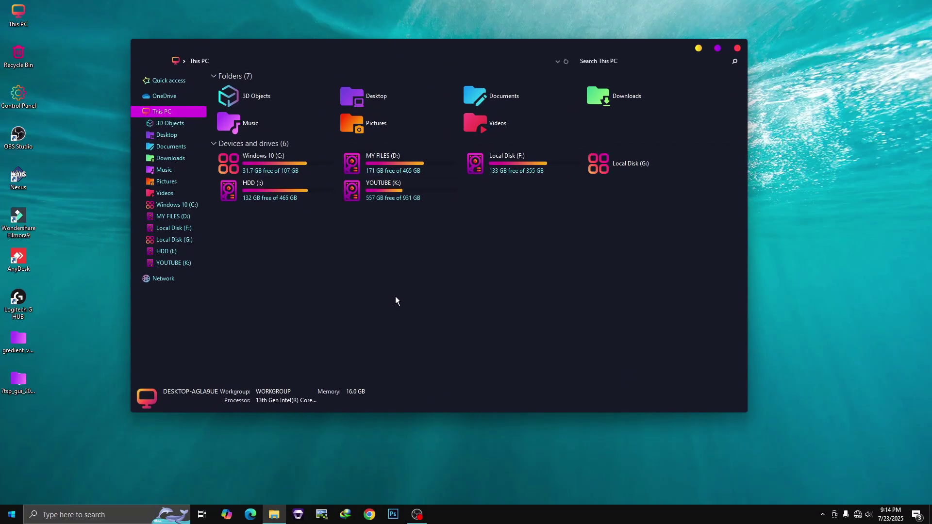
pyautogui.click(736, 48)
# Reopen This PC, widen the window from its right edge, and reposition it on screen
pyautogui.doubleClick(25, 20)
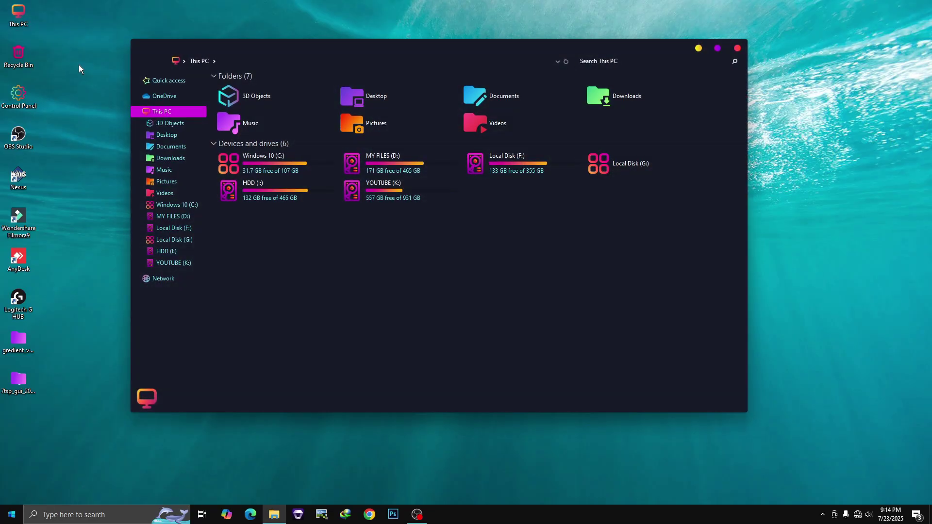
pyautogui.moveTo(747, 212); pyautogui.dragTo(909, 212)
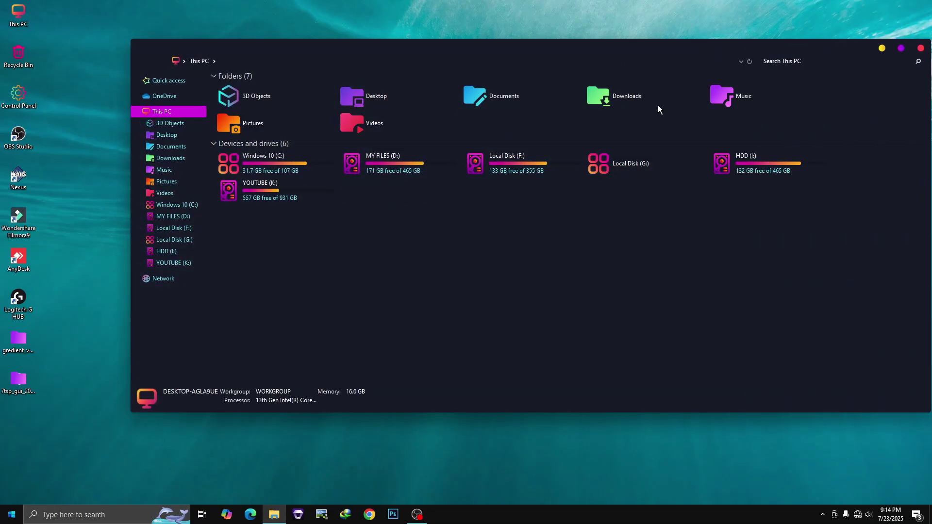
pyautogui.moveTo(621, 49); pyautogui.dragTo(541, 77)
pyautogui.click(839, 76)
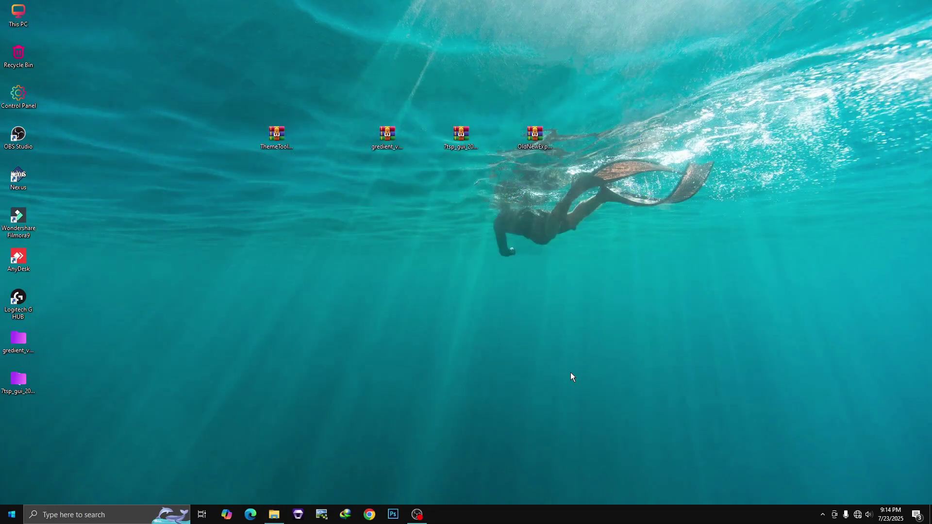
pyautogui.doubleClick(27, 14)
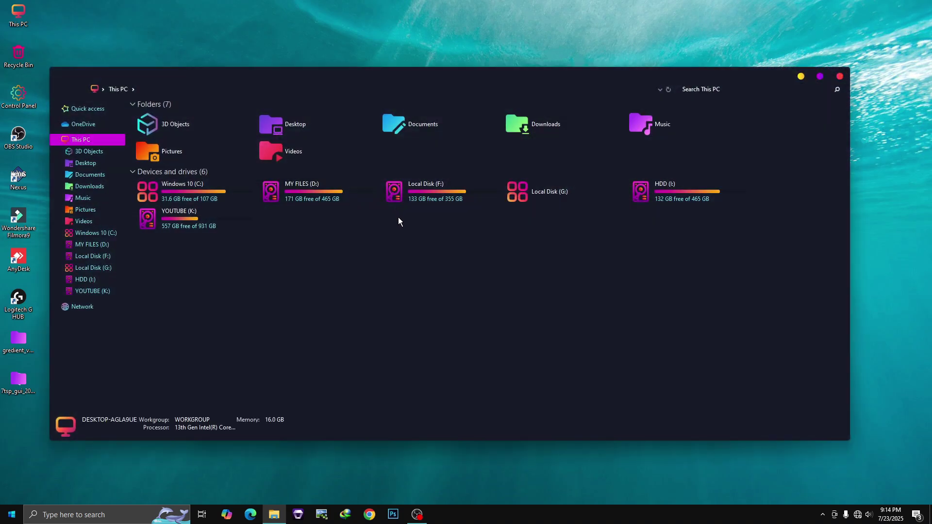
pyautogui.moveTo(393, 80); pyautogui.dragTo(423, 52)
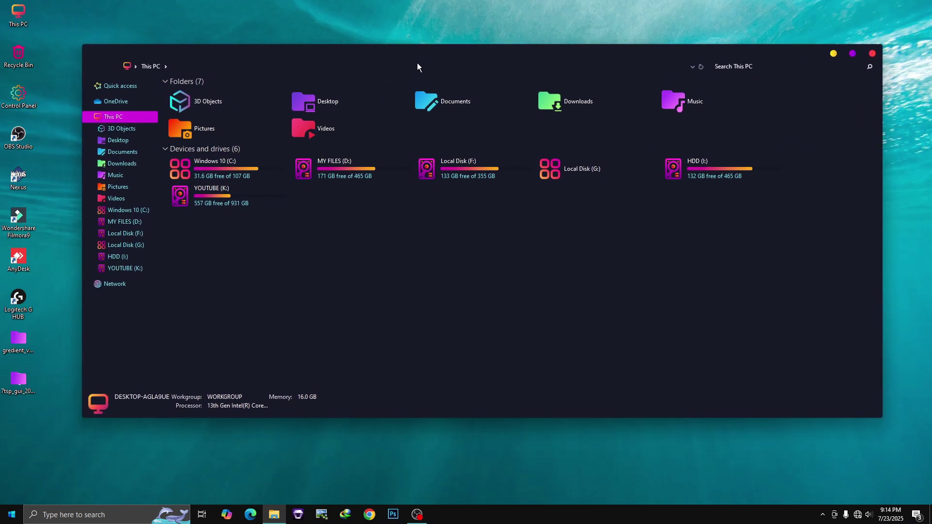